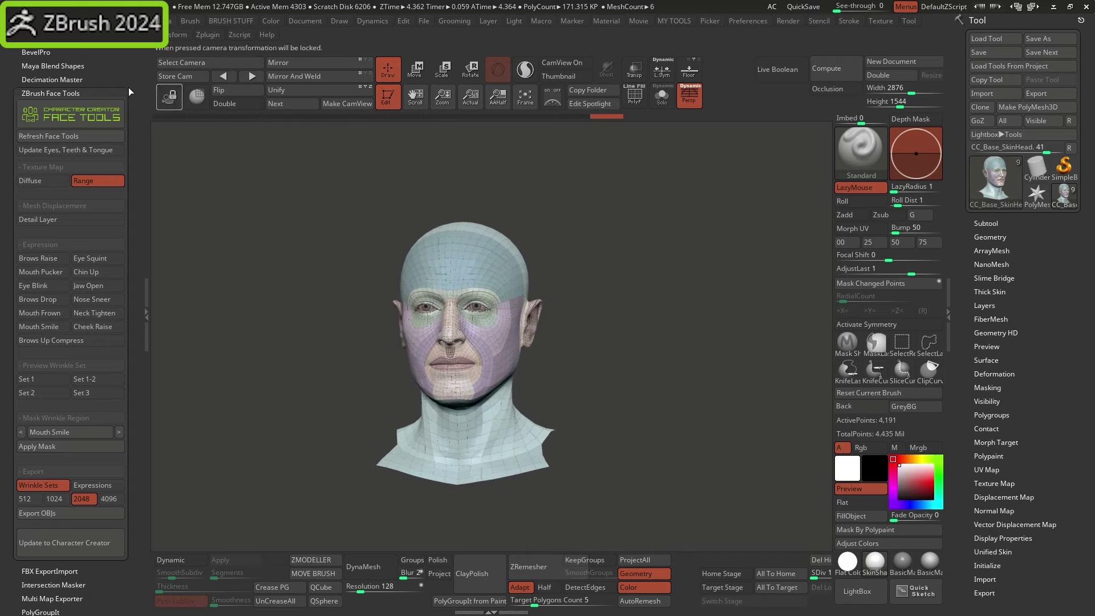
Restore the standard user interface layout.
ctrl+right_drag(577, 201, 610, 240)
shift+drag(610, 240, 687, 296)
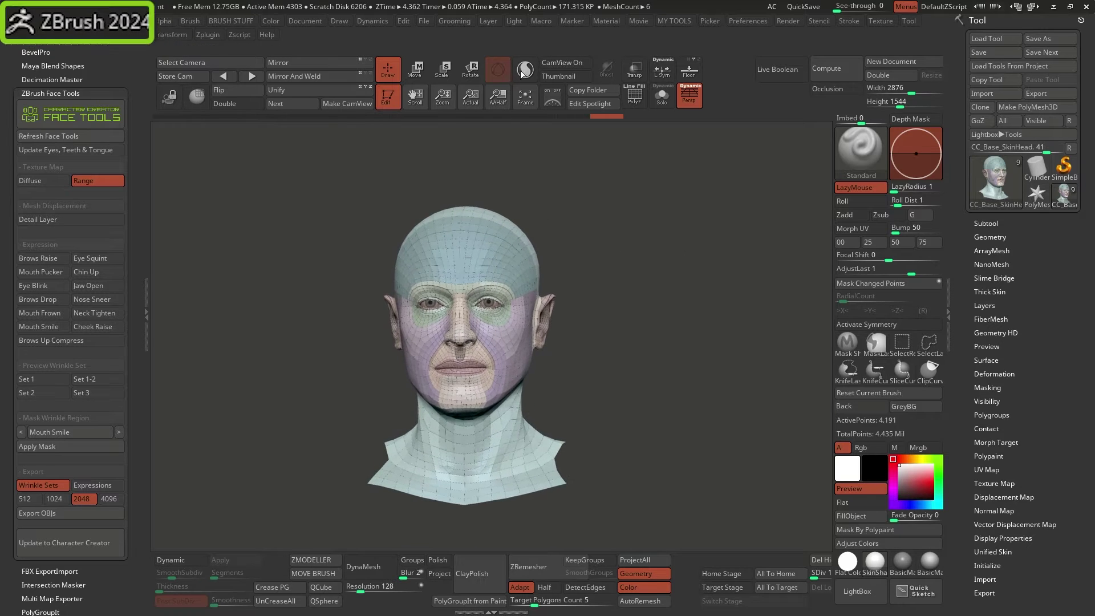
ctrl+right_drag(686, 296, 681, 242)
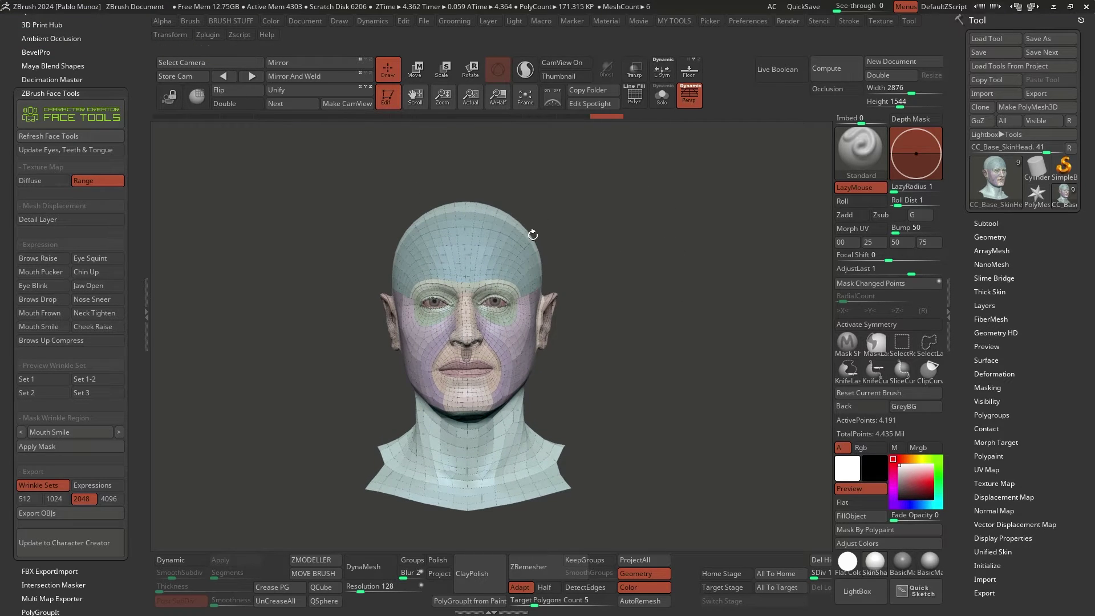
click(745, 24)
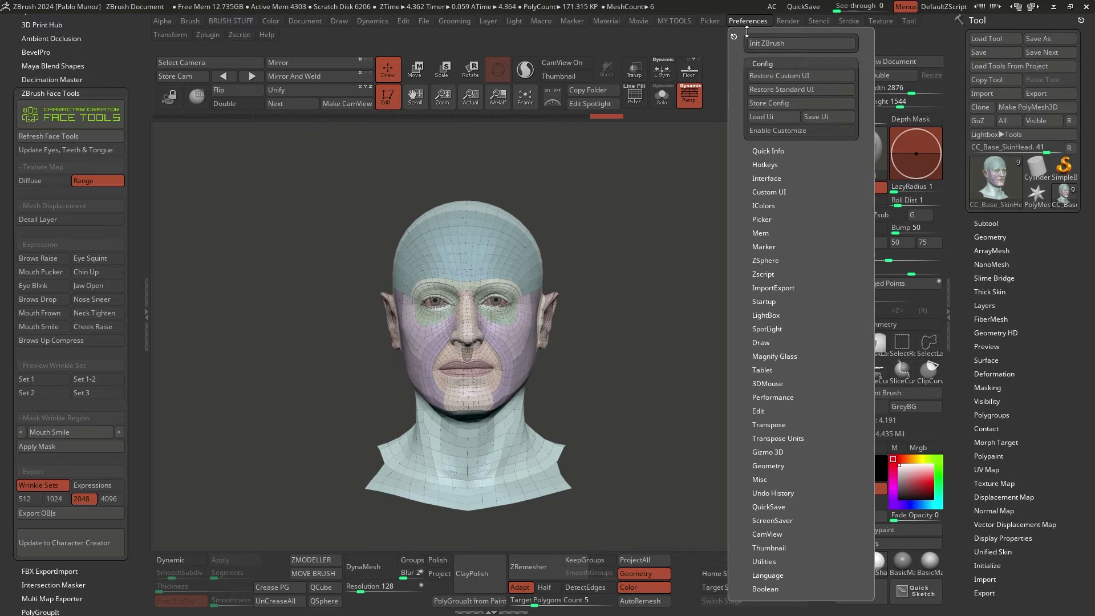
click(795, 90)
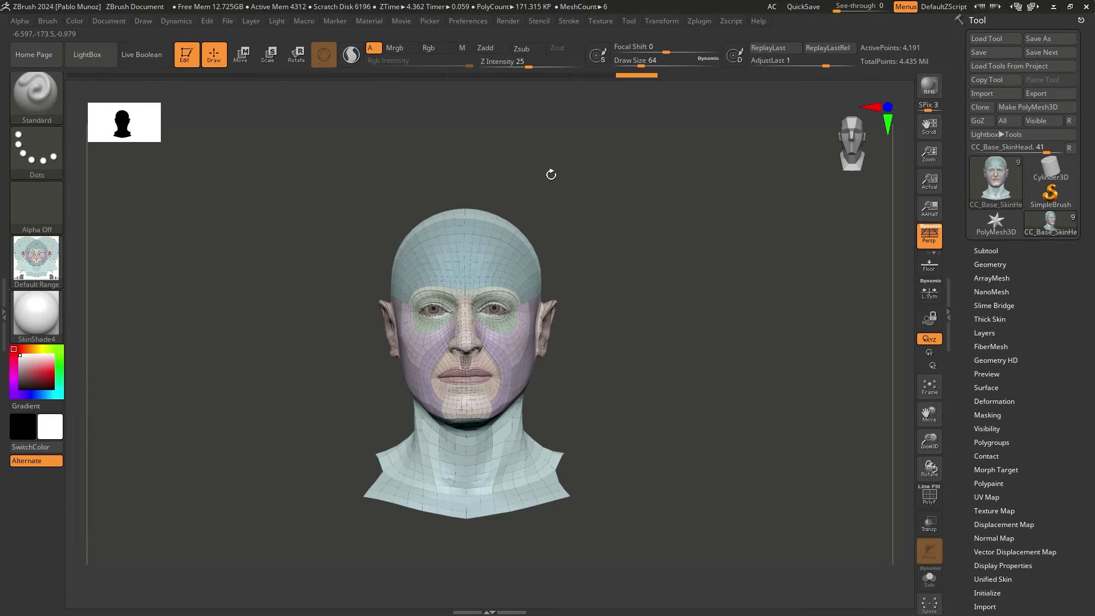
Replace the Brush palette docked beside the canvas with the Zplugin palette and expand its ZBrush Face Tools section.
ctrl+right_drag(551, 174, 678, 320)
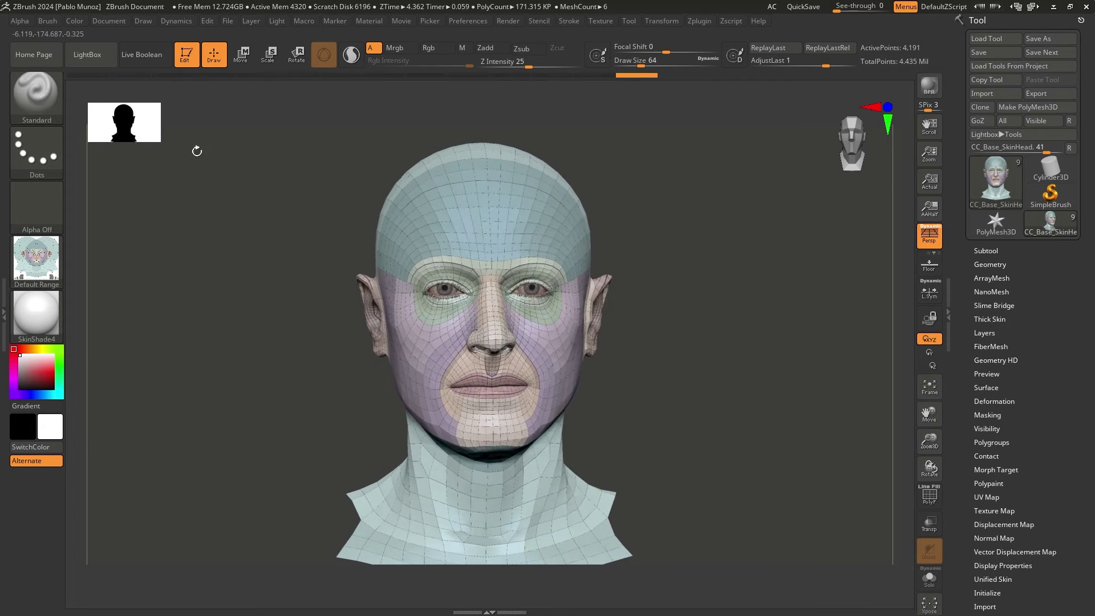
click(8, 300)
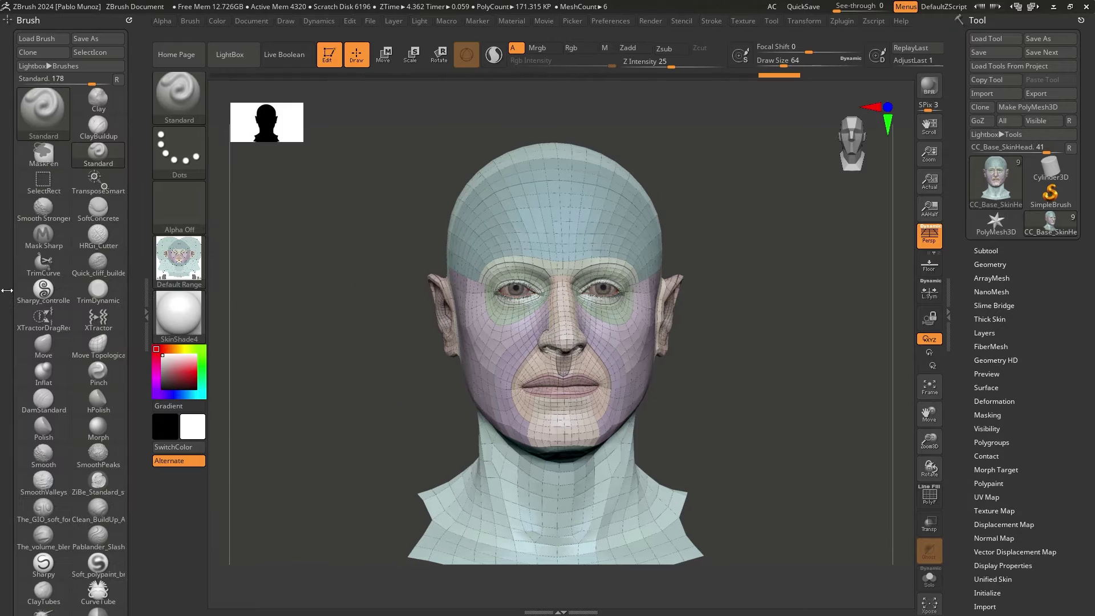
click(129, 20)
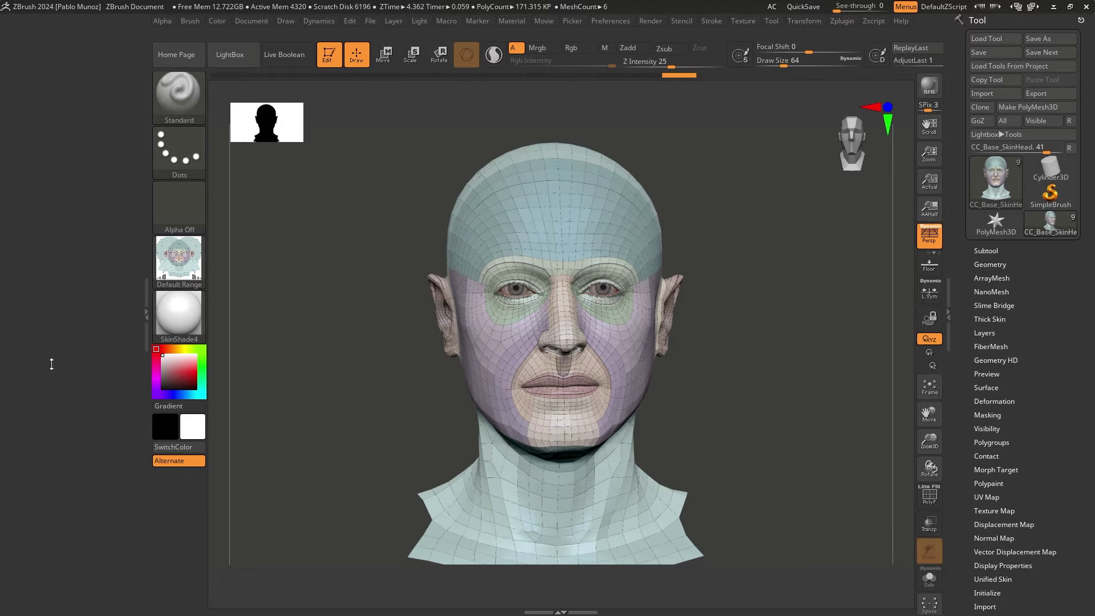
click(843, 22)
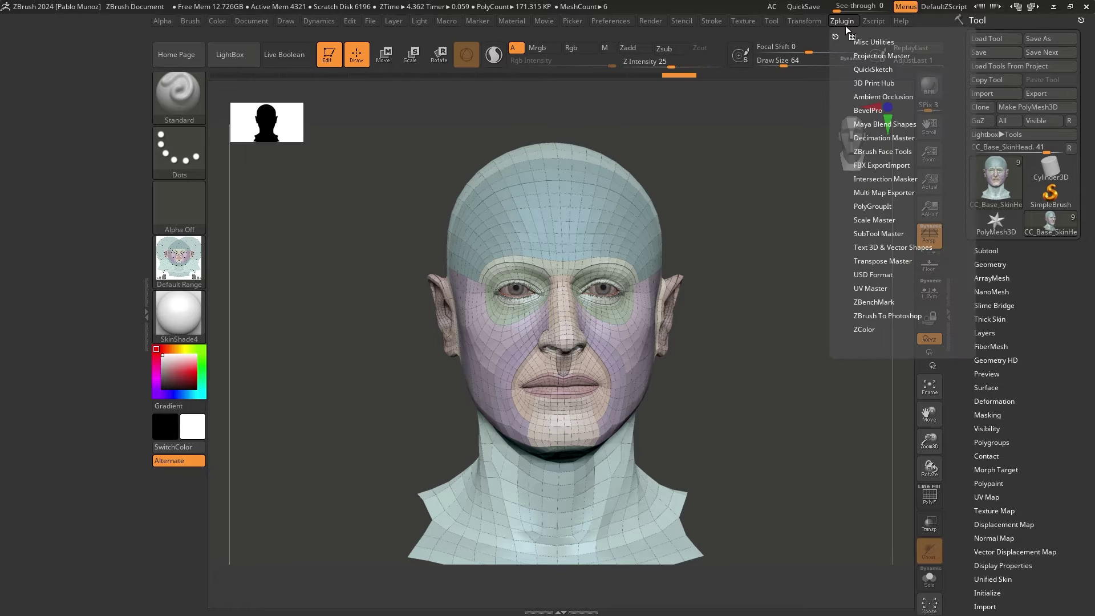
drag(836, 36, 50, 98)
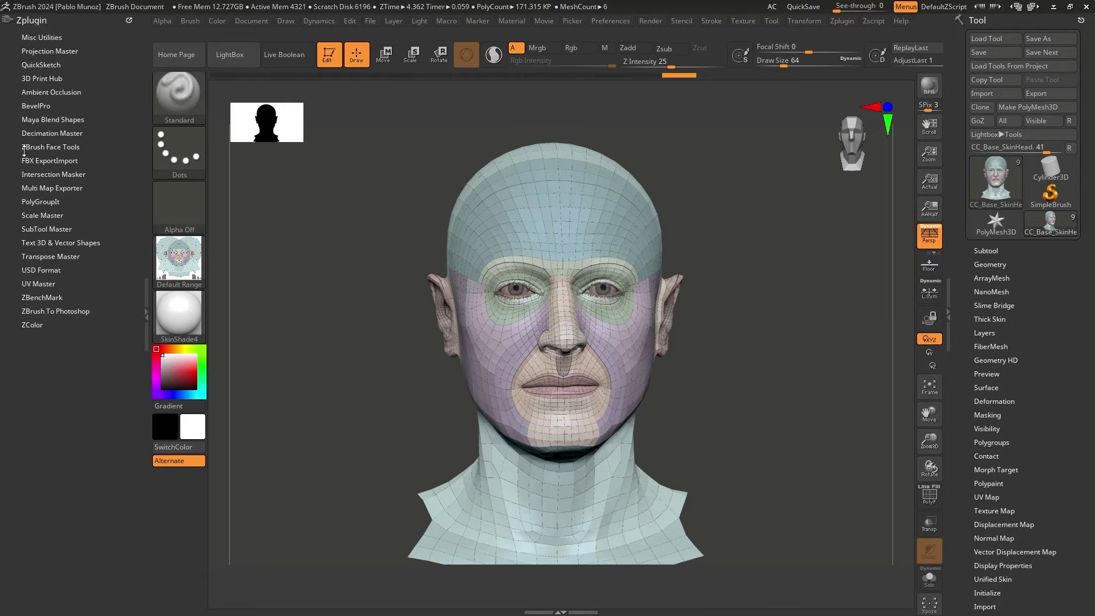
click(54, 147)
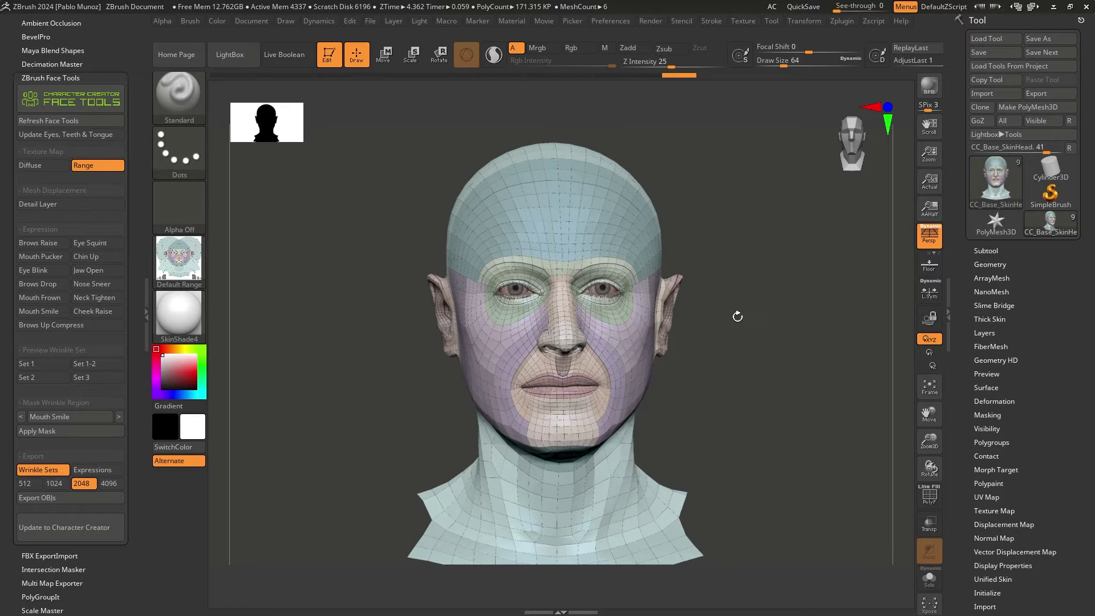
Examine the colour-coded range map and polygon flow on the head from several angles, especially around the nose and mouth.
drag(715, 326, 587, 156)
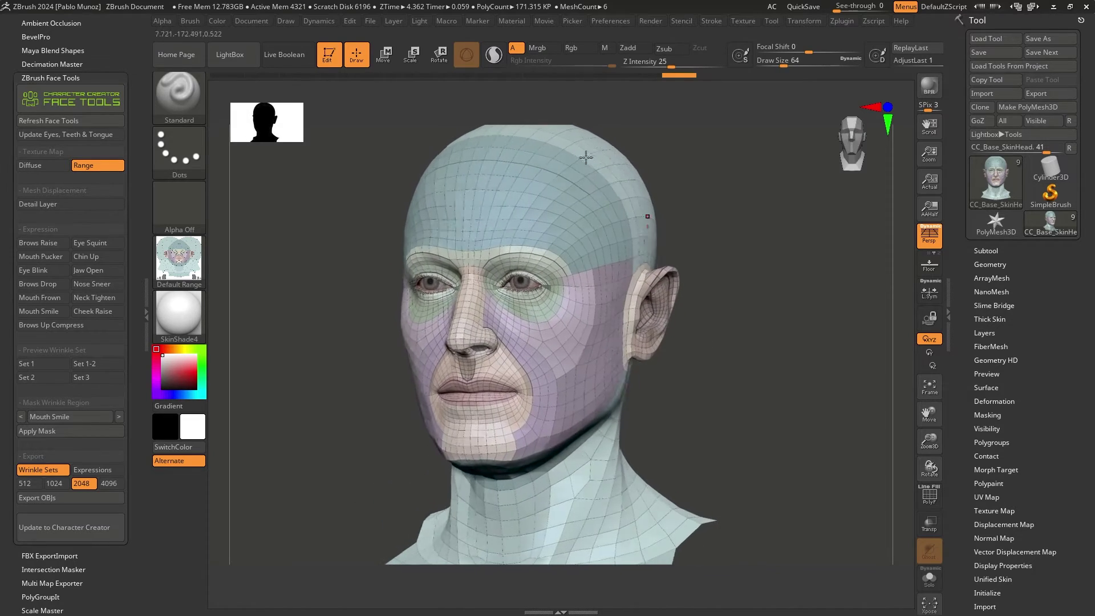
drag(588, 230, 463, 363)
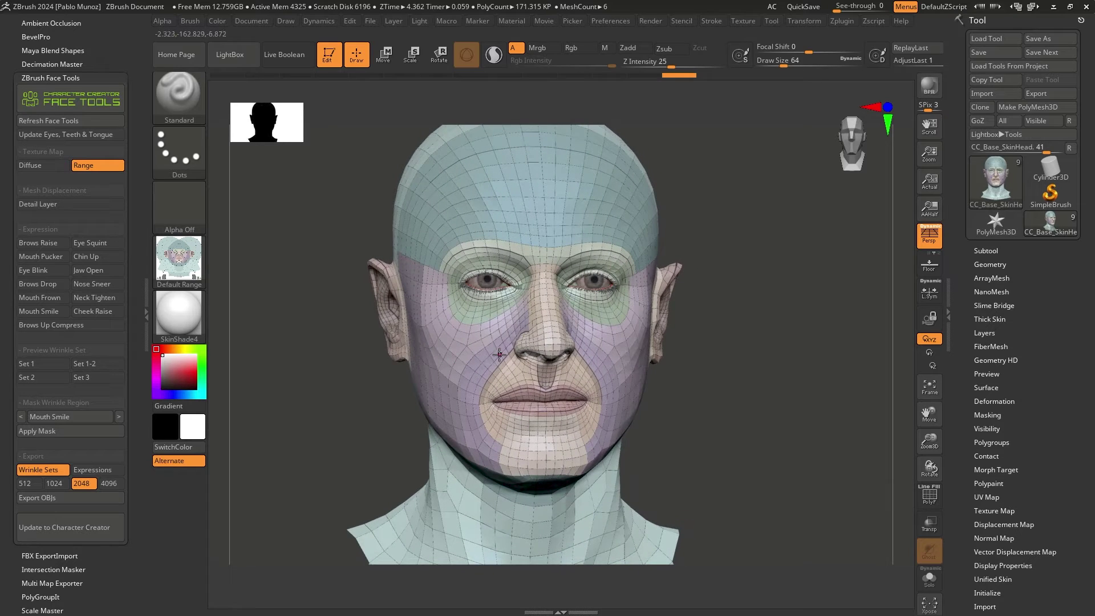
right_drag(479, 342, 533, 349)
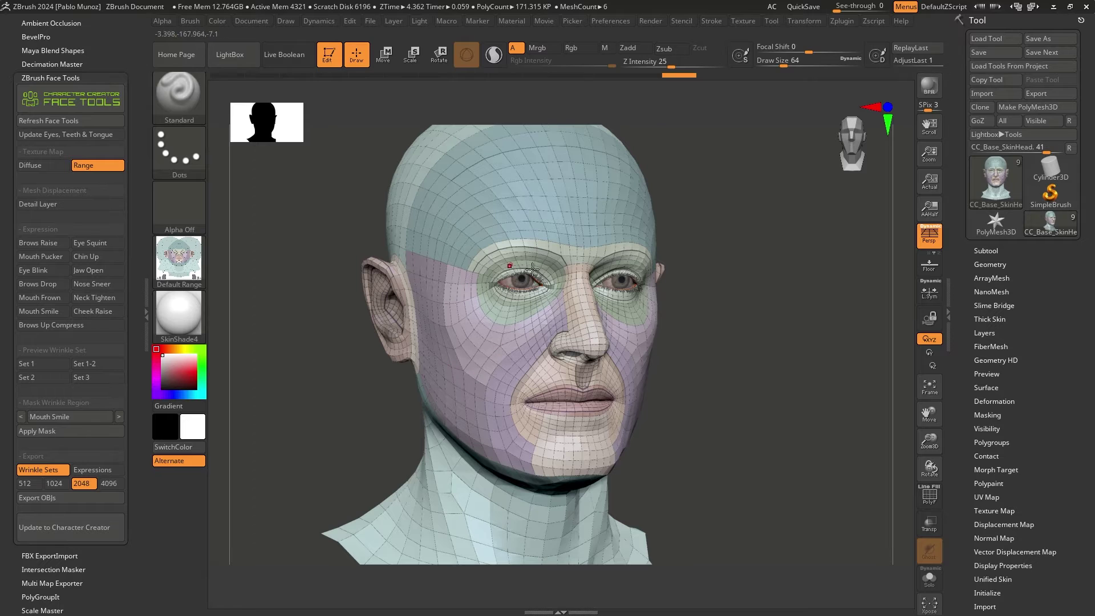
ctrl+right_drag(548, 347, 589, 337)
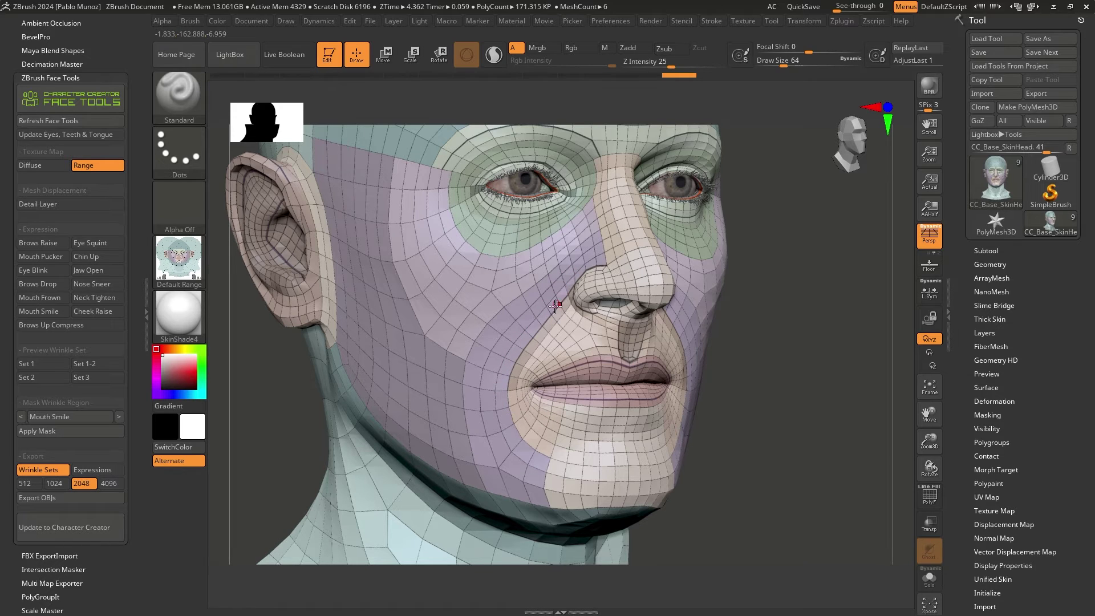
ctrl+right_drag(541, 329, 630, 174)
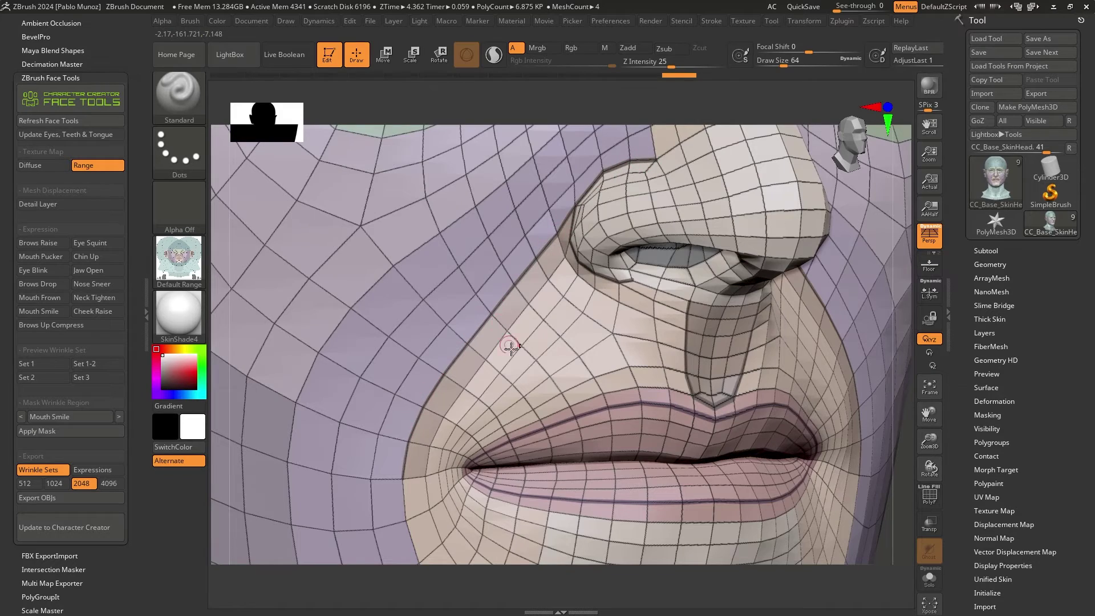
mouse_move(511, 346)
ctrl+right_down()
mouse_move(531, 349)
mouse_move(528, 330)
mouse_move(502, 328)
mouse_move(505, 342)
ctrl+right_up()
right_drag(530, 199, 678, 316)
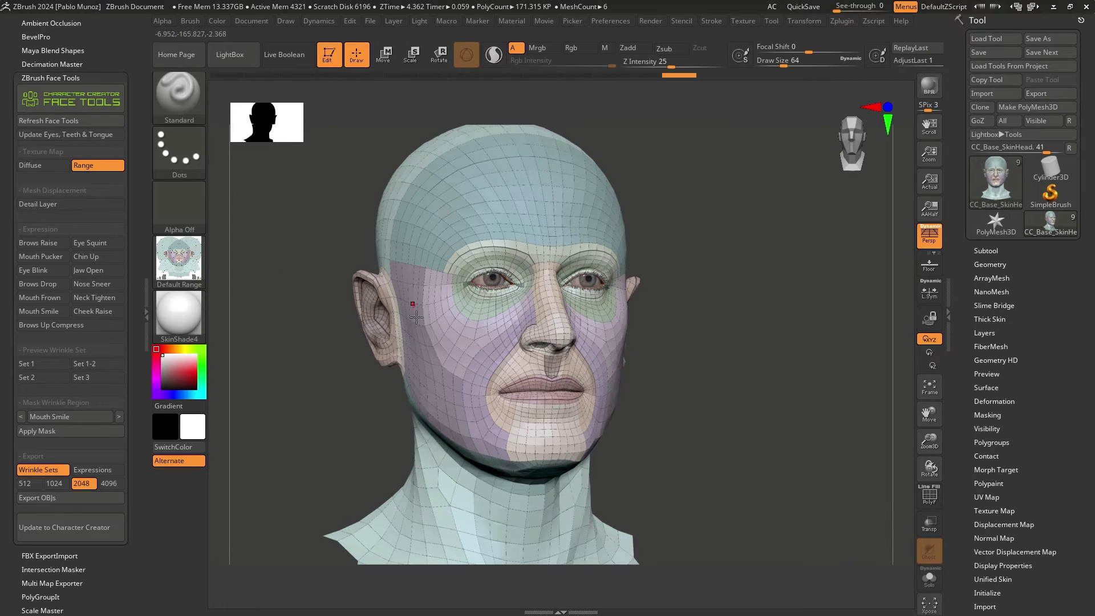
drag(734, 361, 699, 358)
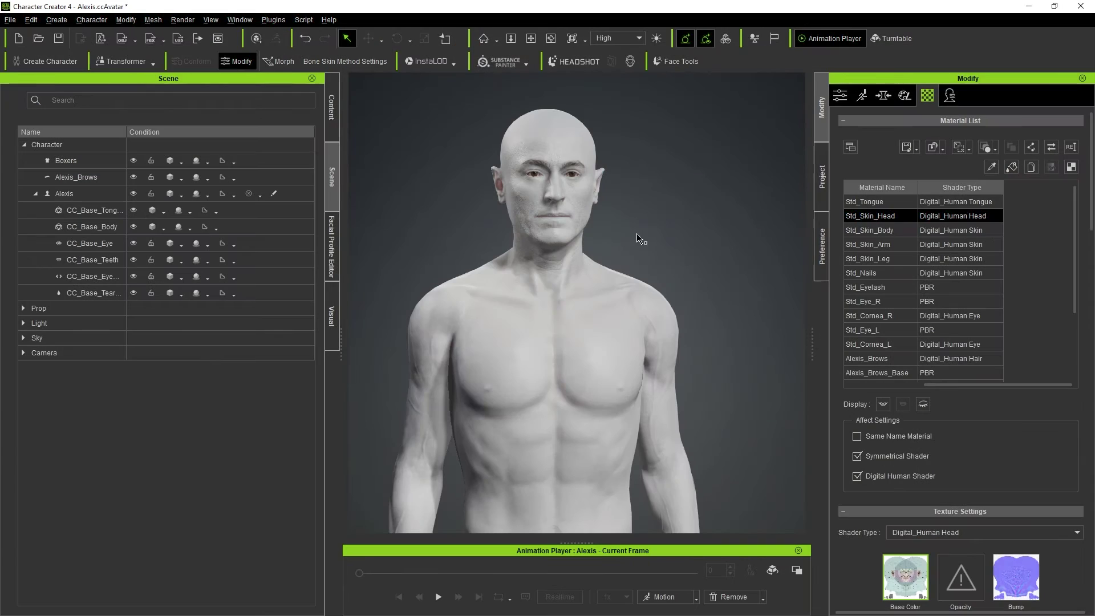
Set the Base Color texture strength of the Std_Skin_Head material to 100.
scroll(695, 213, up, 5)
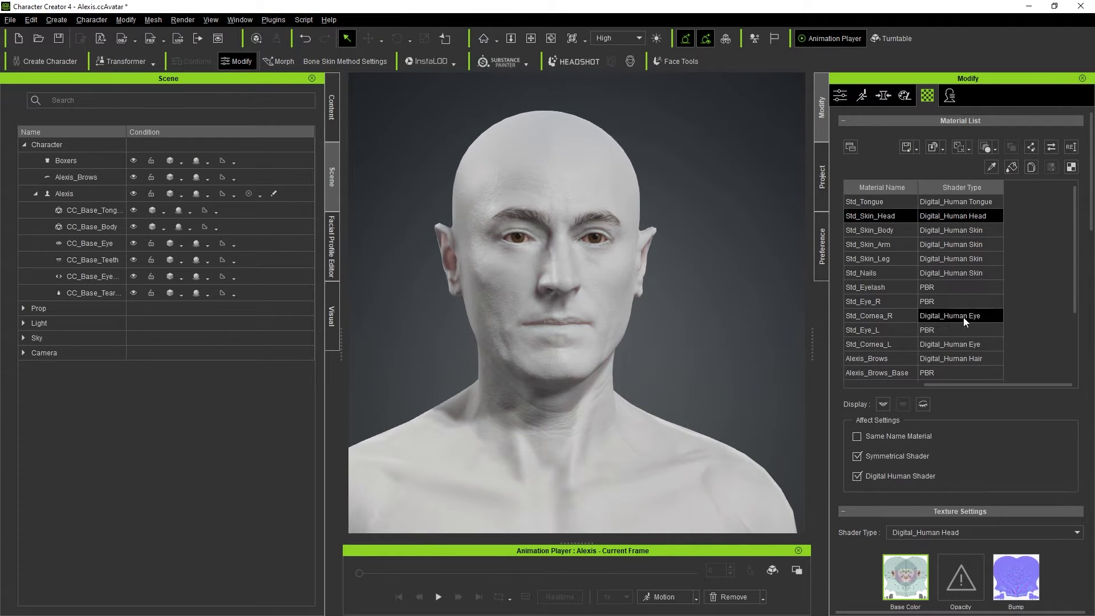
scroll(966, 429, down, 7)
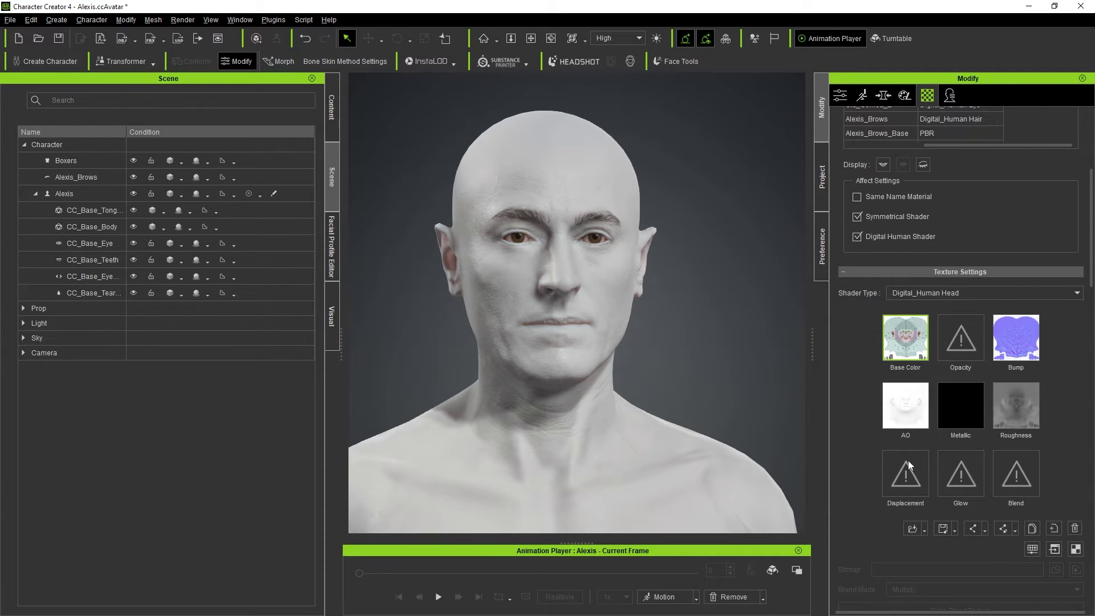
scroll(895, 355, down, 7)
drag(843, 431, 1066, 430)
scroll(664, 317, up, 5)
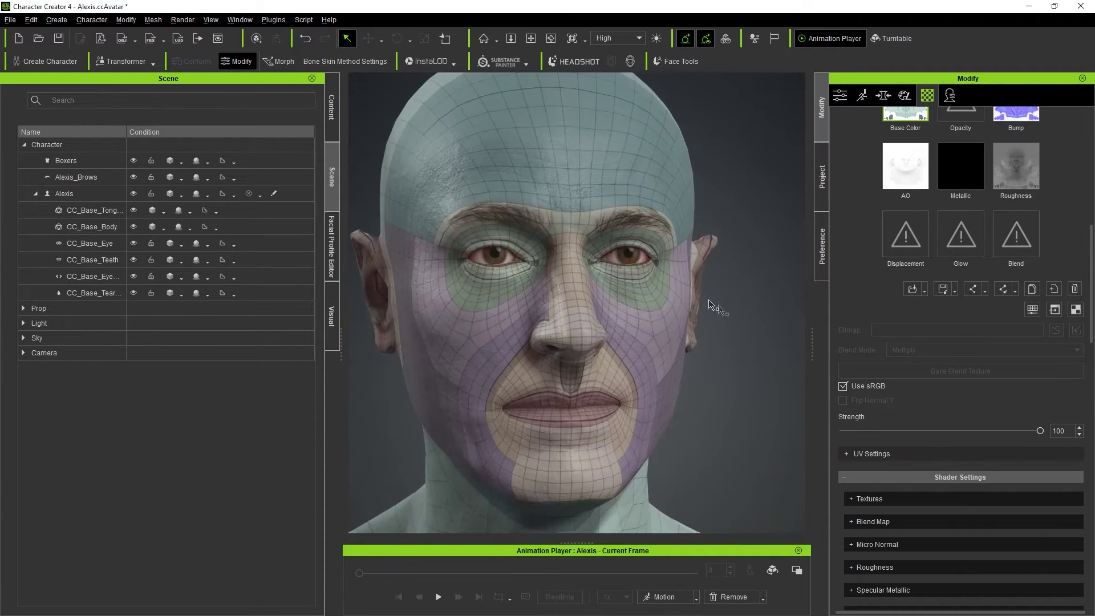
Inspect the range map on the character's face and open the Edit Facial dialog for the character.
right_drag(709, 302, 728, 350)
right_drag(708, 280, 577, 399)
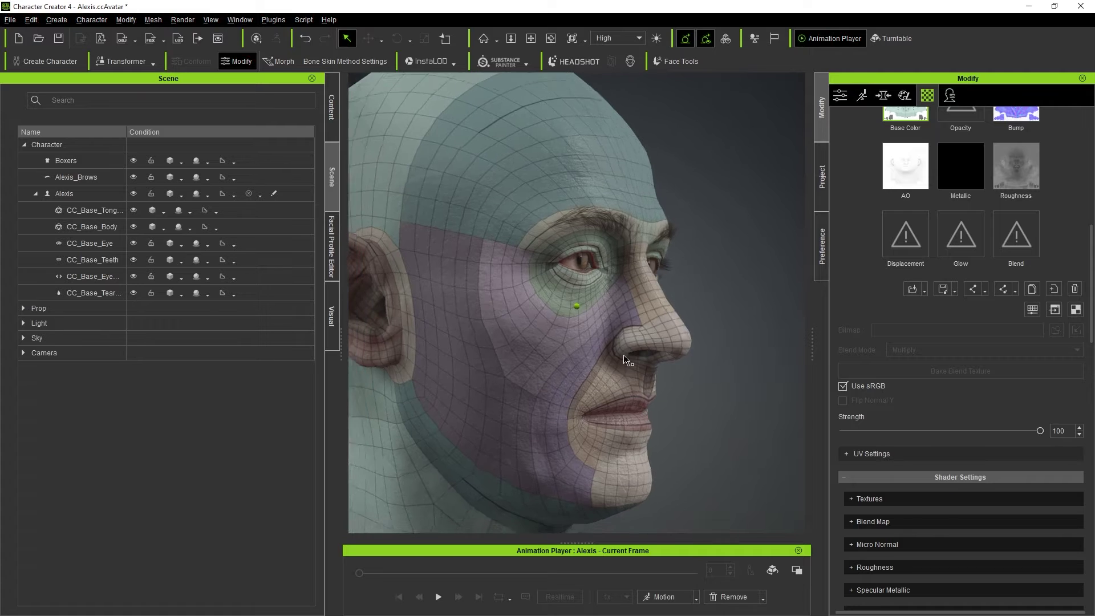
right_drag(628, 361, 650, 279)
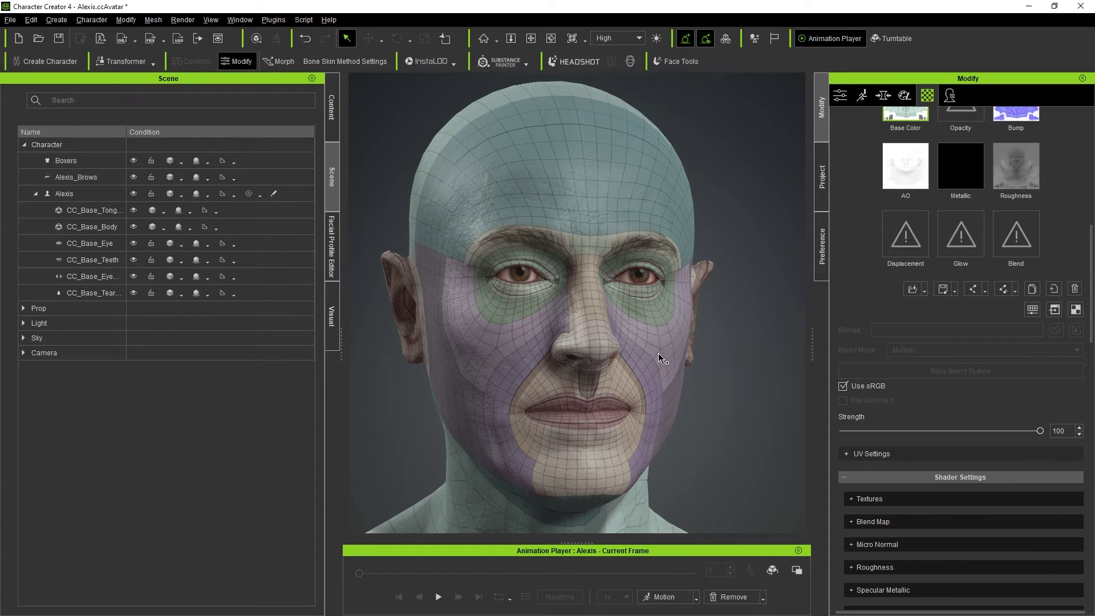
scroll(924, 199, up, 1)
click(883, 95)
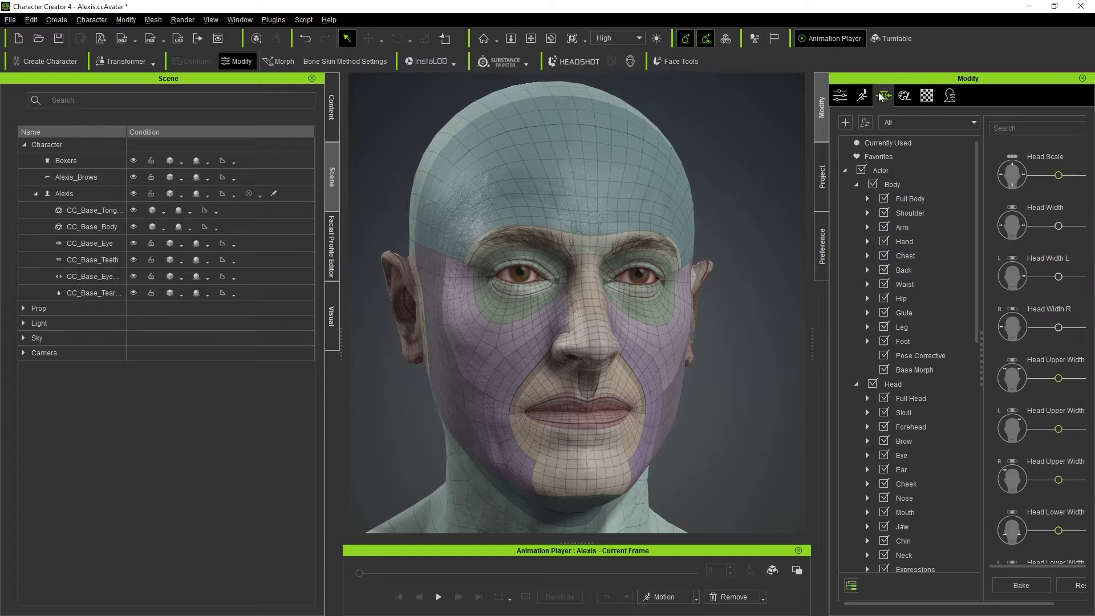
click(862, 96)
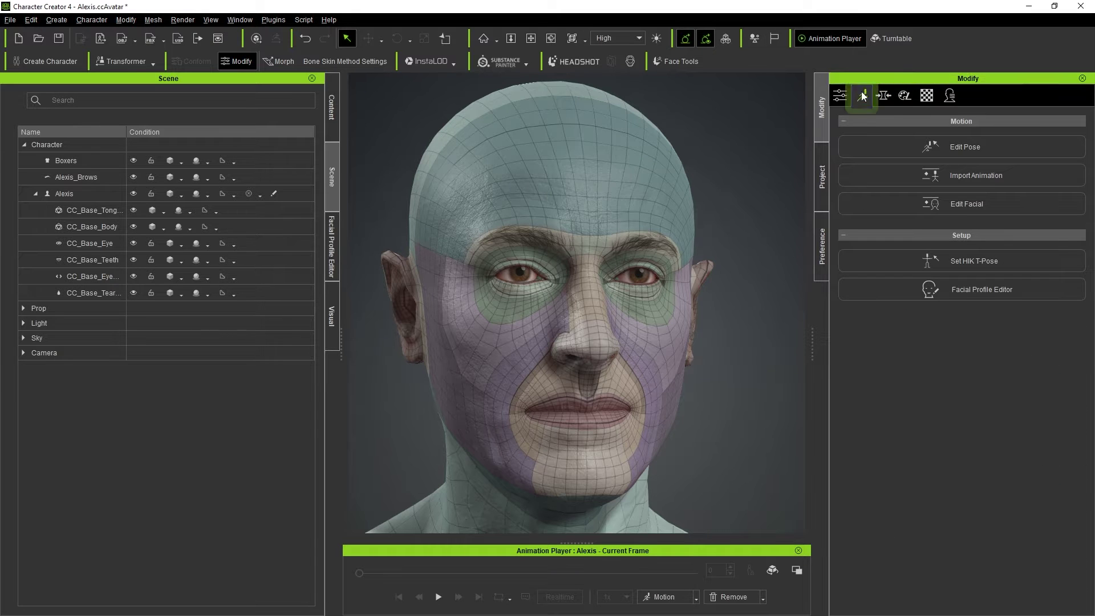
click(964, 201)
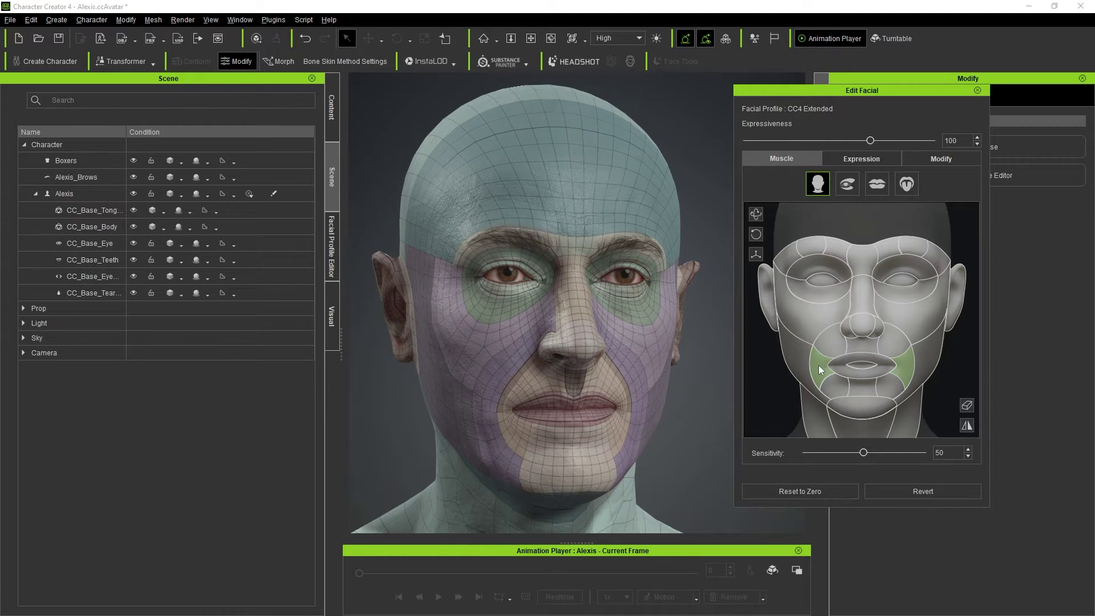
Push the mouth-corner muscles upward into a broad smile and examine the fold between nose, cheek and mouth.
drag(816, 364, 823, 377)
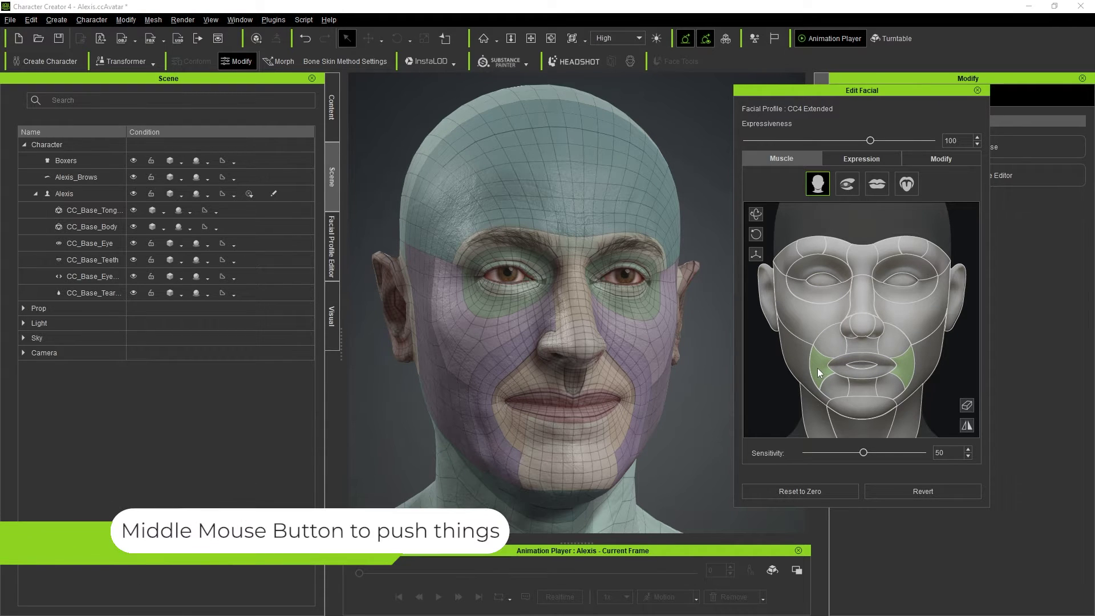
mouse_move(818, 373)
mouse_down()
mouse_move(811, 328)
mouse_move(811, 364)
mouse_up()
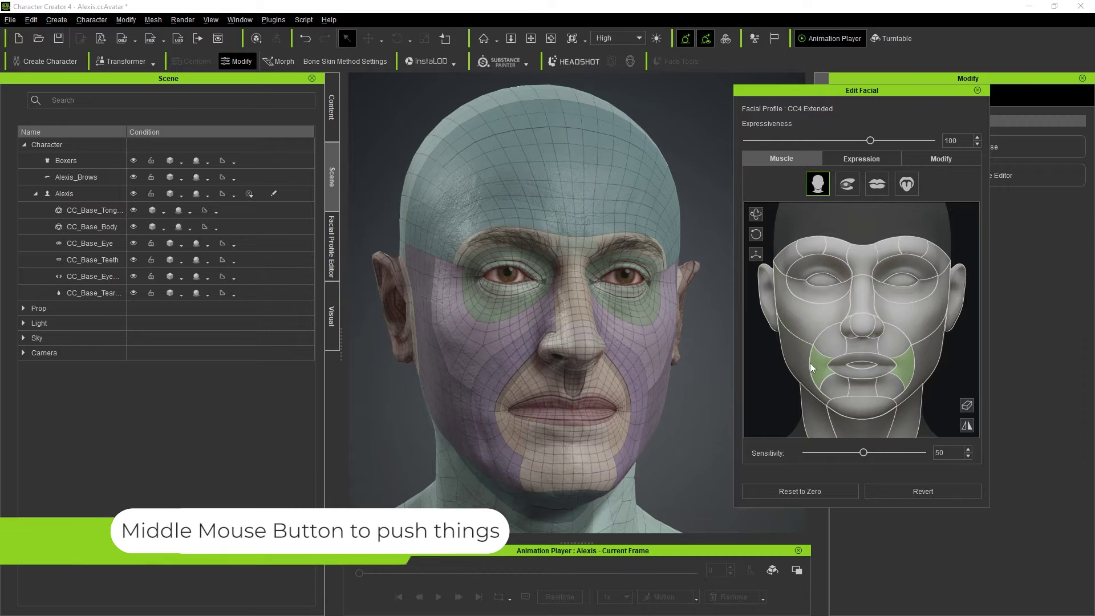
middle_drag(810, 362, 808, 307)
scroll(556, 414, up, 3)
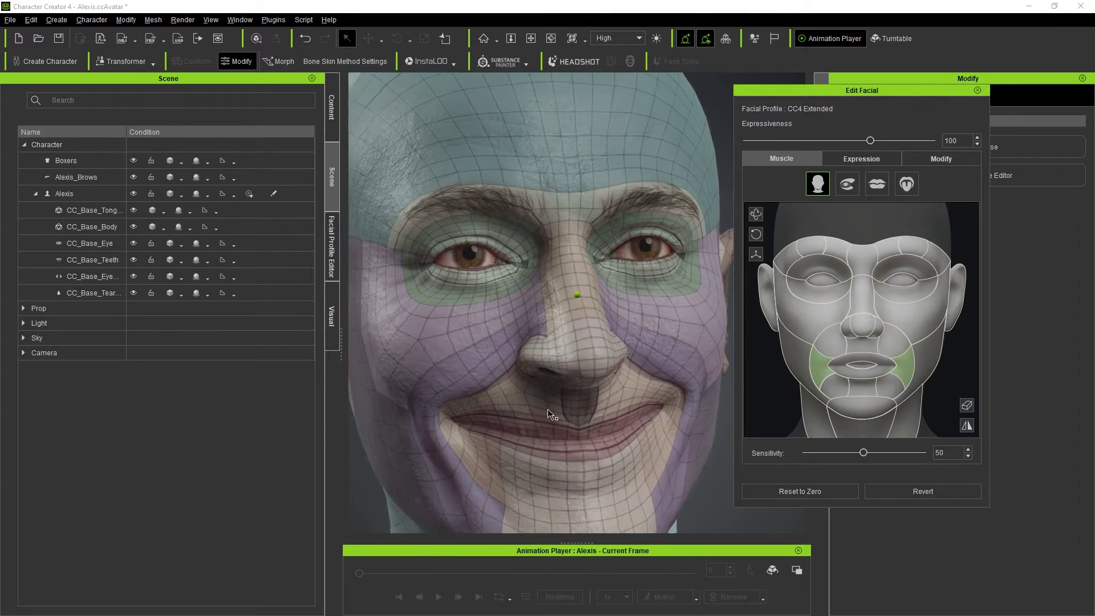
scroll(547, 414, up, 5)
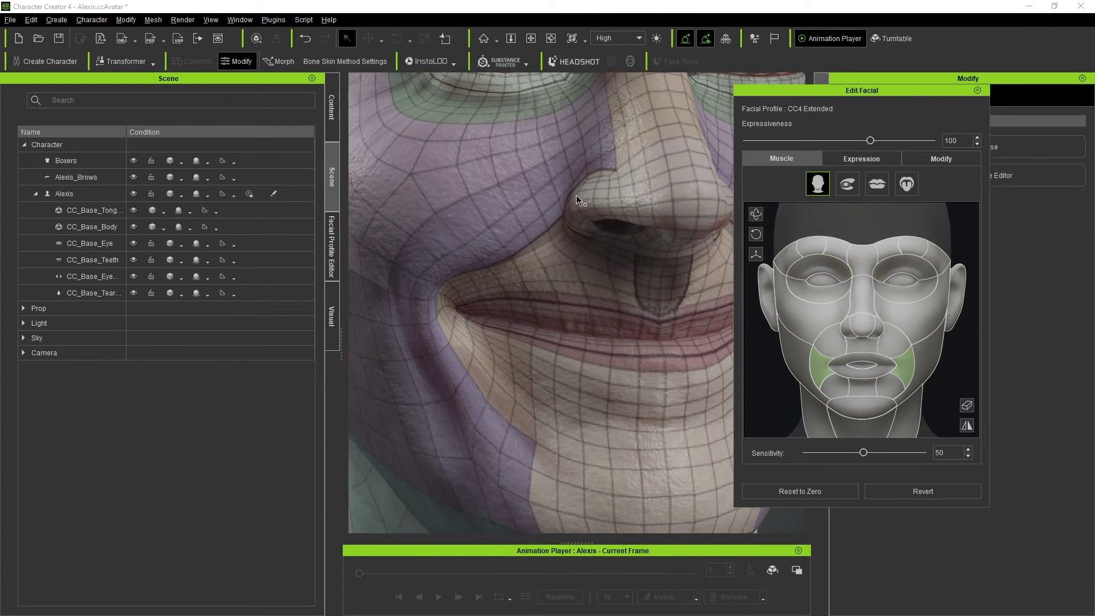
mouse_move(568, 212)
right_down()
mouse_move(559, 228)
mouse_move(568, 211)
right_up()
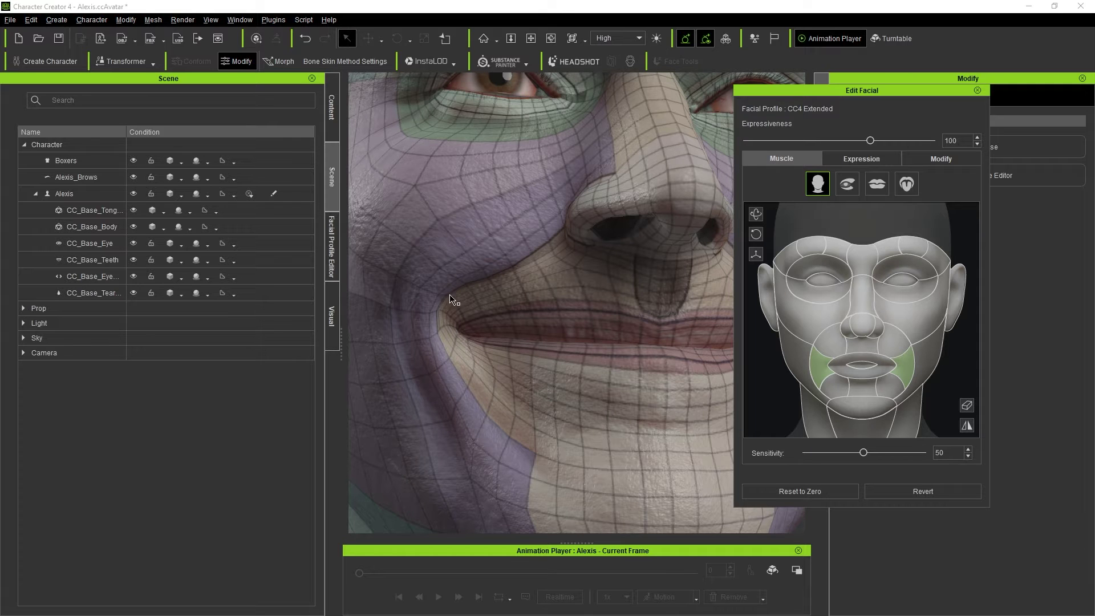
right_drag(438, 317, 457, 361)
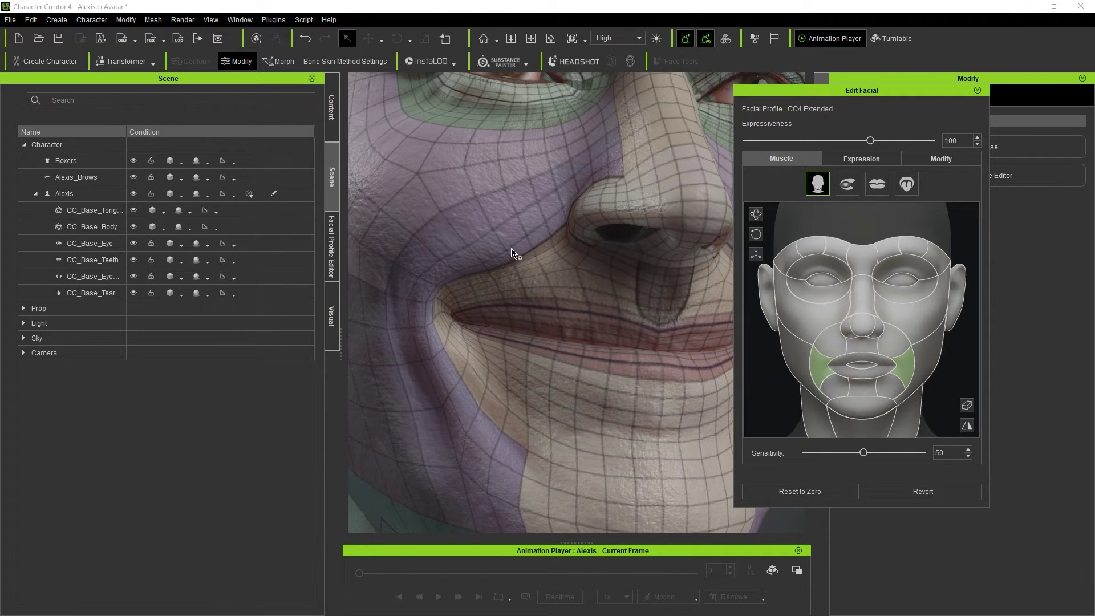
scroll(511, 249, down, 4)
right_drag(543, 288, 532, 268)
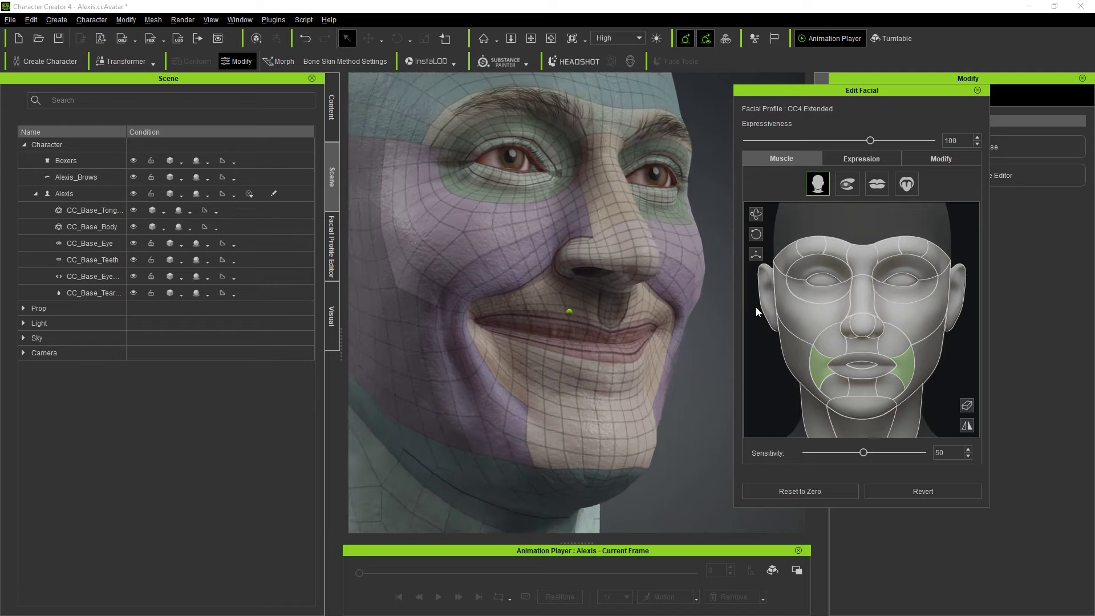
Pull the mouth-corner muscles downward into a frown and inspect the deformation around the mouth and chin.
drag(824, 350, 810, 437)
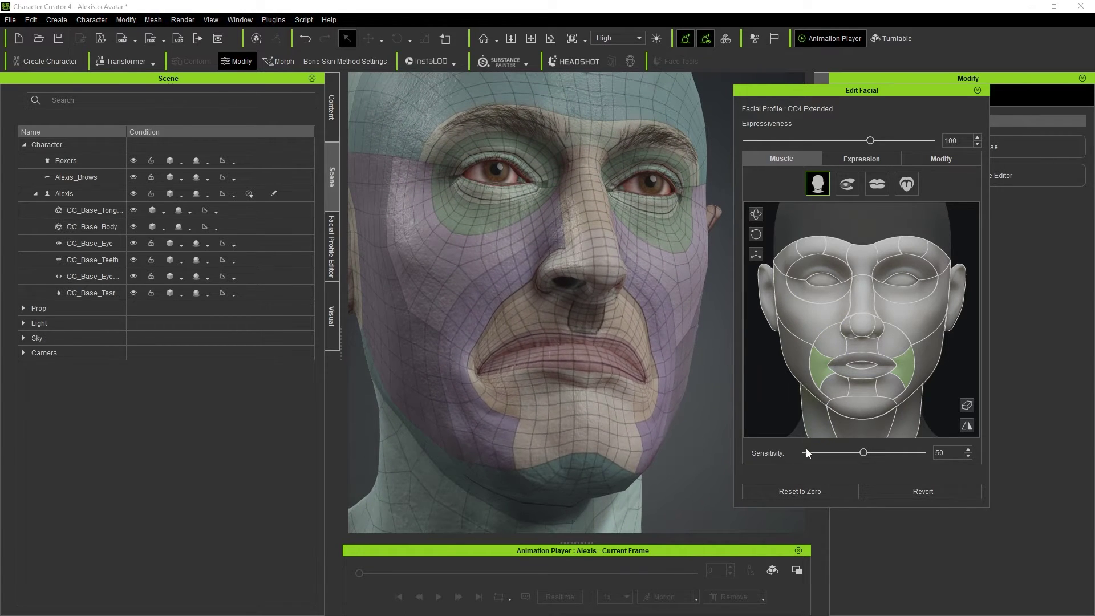
right_drag(678, 422, 564, 380)
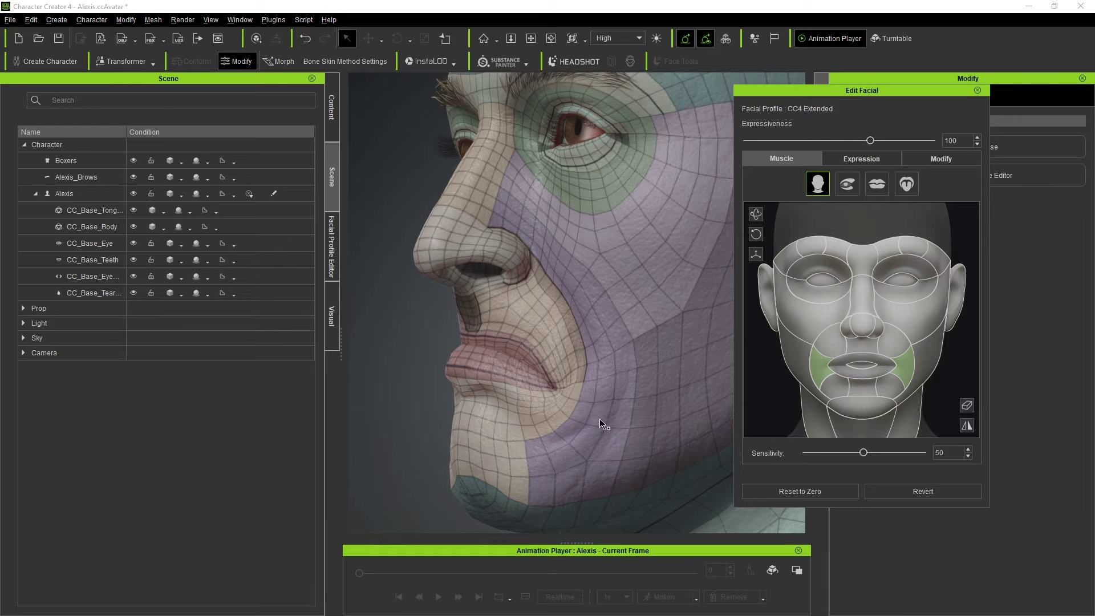
right_drag(601, 424, 622, 368)
right_drag(611, 424, 603, 382)
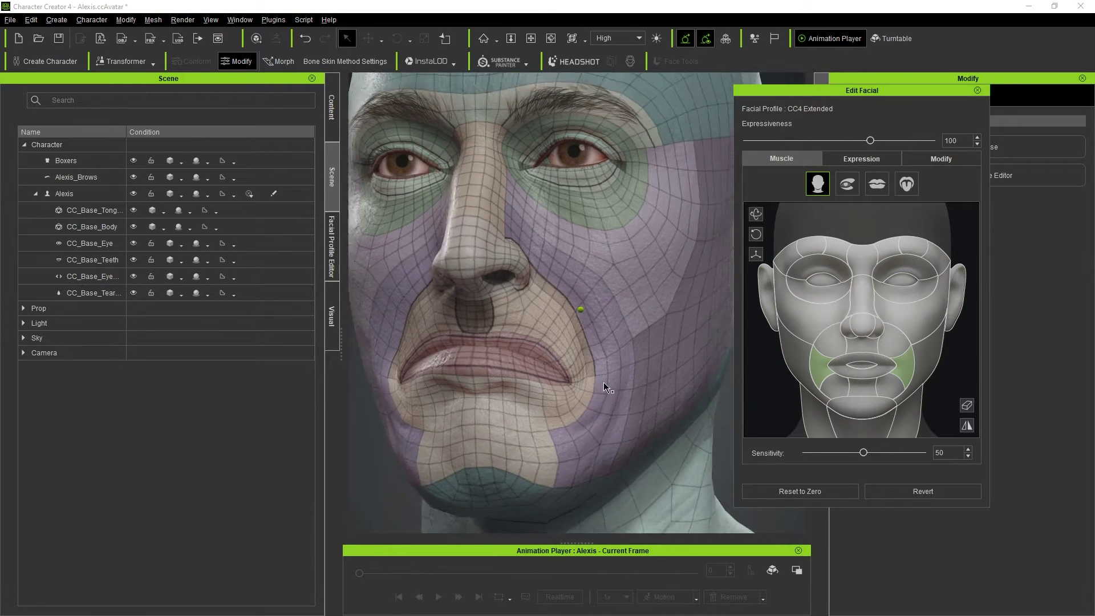
Inspect the frown across the whole face, clear the muscle selection and reset the expression to zero.
scroll(578, 341, down, 3)
scroll(599, 334, up, 1)
right_drag(599, 333, 594, 319)
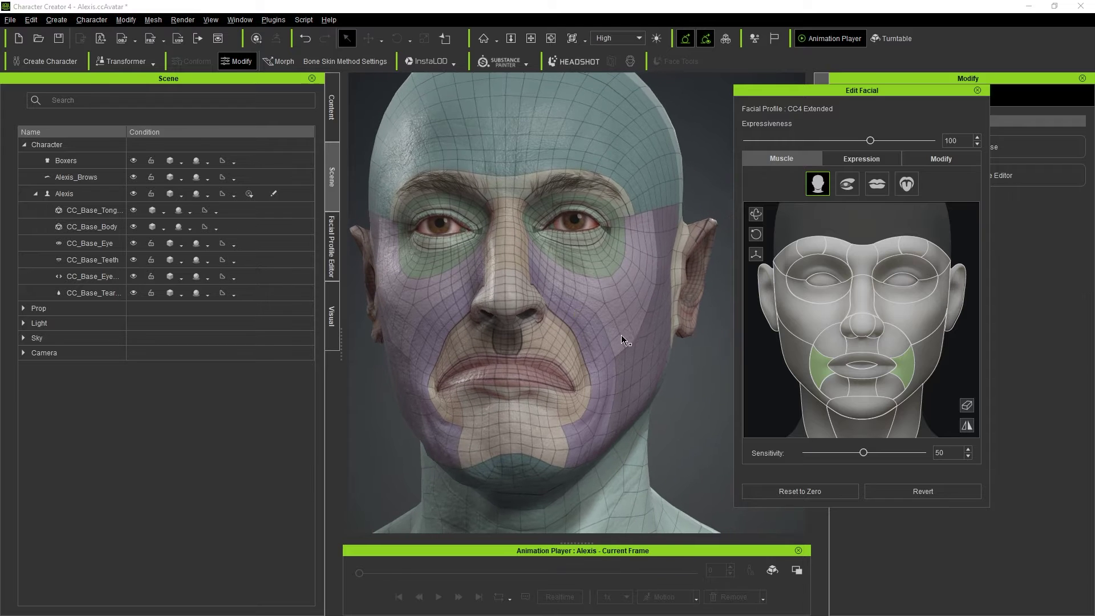
right_drag(439, 351, 562, 290)
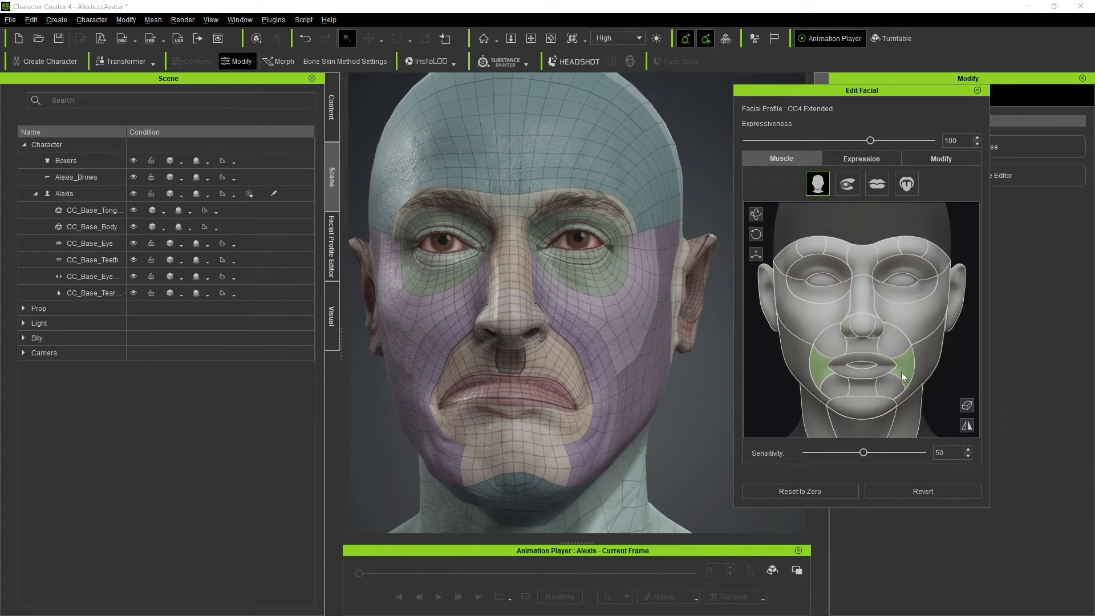
click(966, 406)
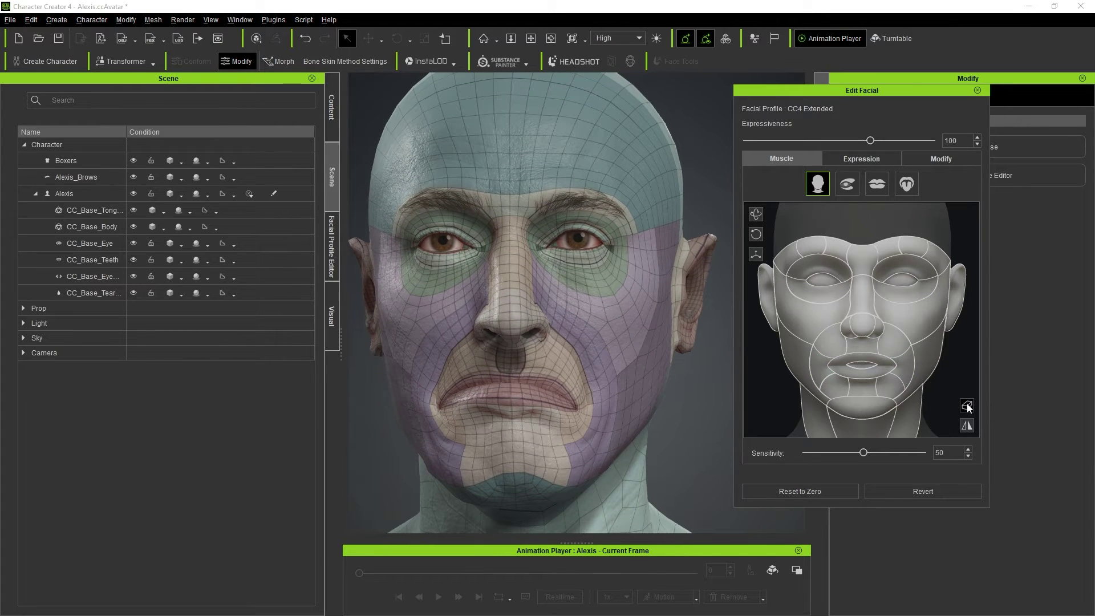
click(803, 490)
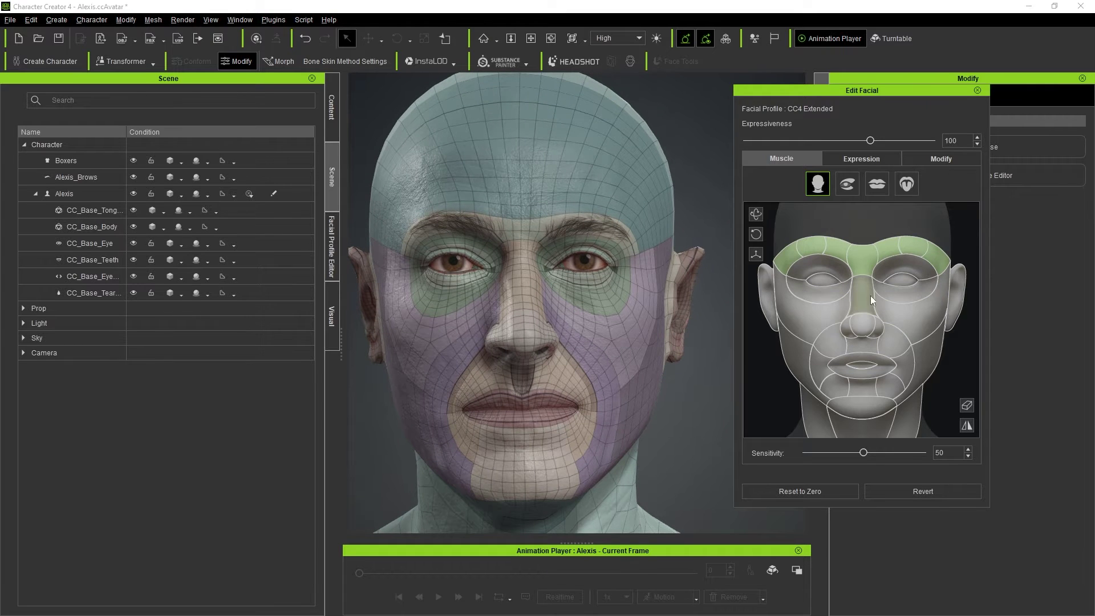
Raise all the brow muscles to wrinkle the forehead and pull them down into an angry frown for comparison.
drag(866, 296, 867, 272)
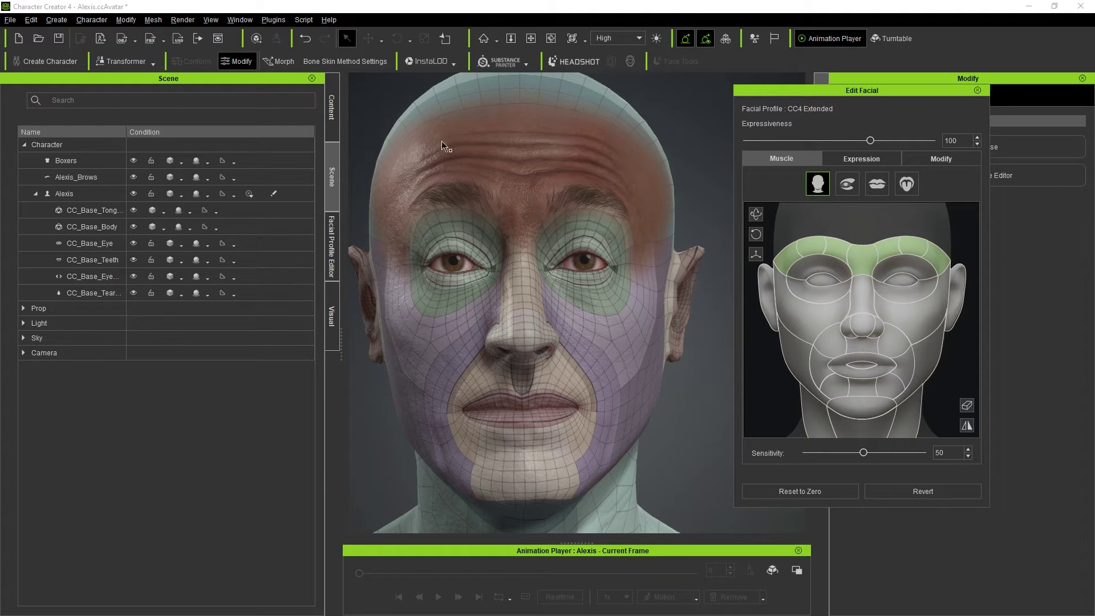
alt+drag(533, 174, 554, 173)
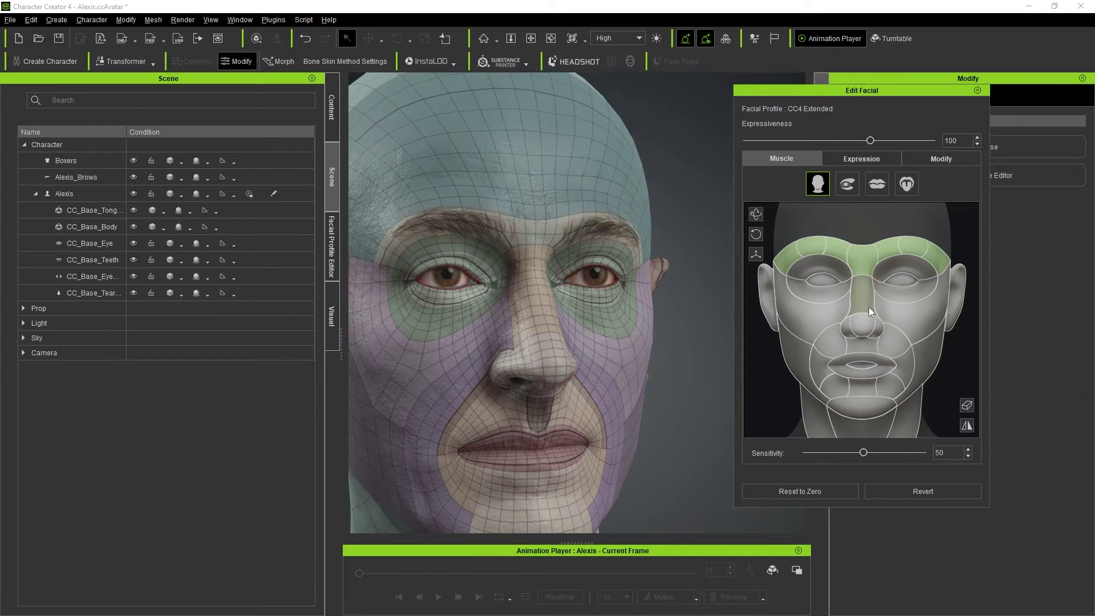
drag(865, 340, 868, 355)
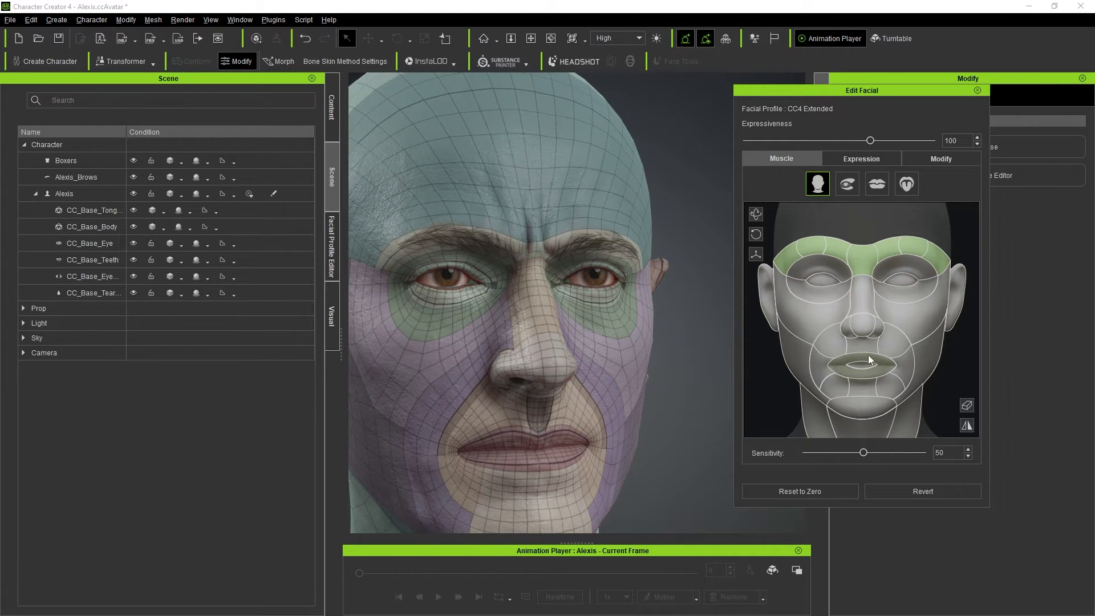
alt+drag(628, 220, 522, 212)
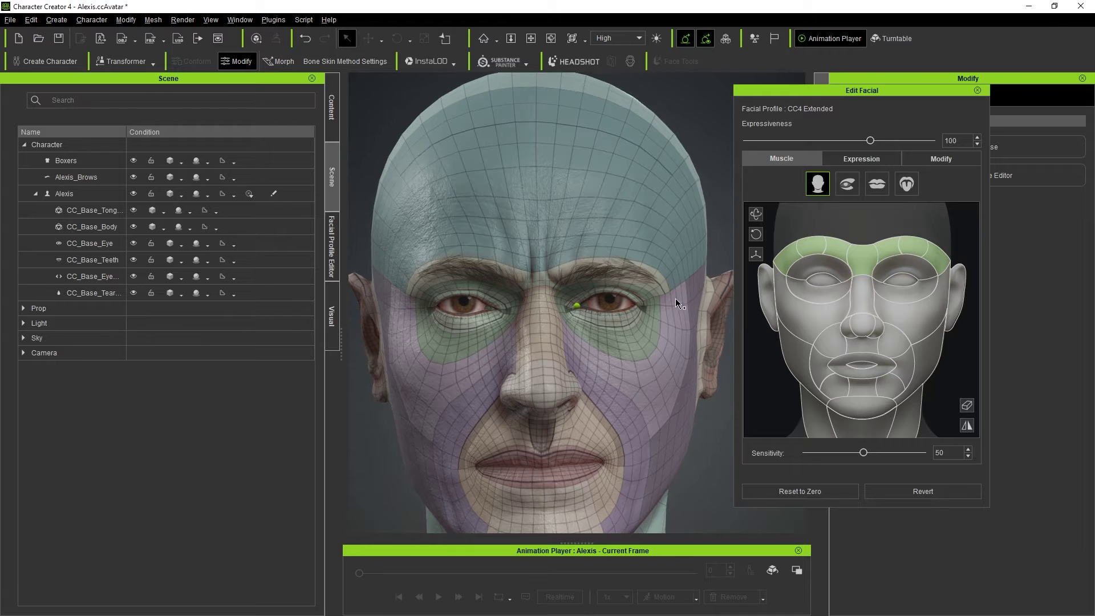
Examine how the lowered brows deform the forehead and eye regions from the front and both sides of the head.
scroll(600, 287, down, 1)
right_drag(628, 272, 644, 204)
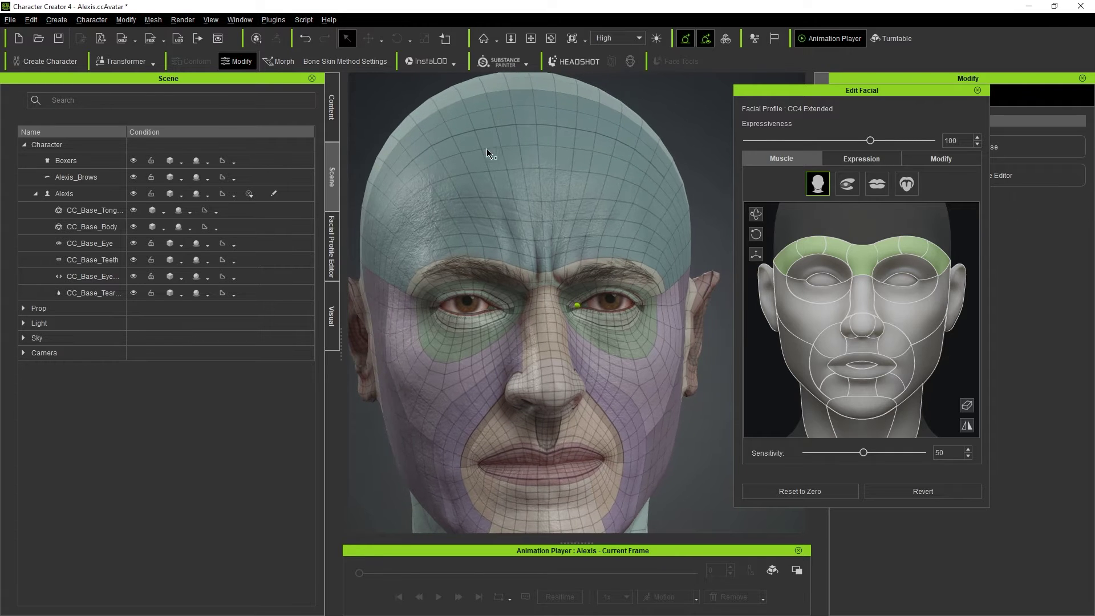
right_drag(487, 148, 406, 166)
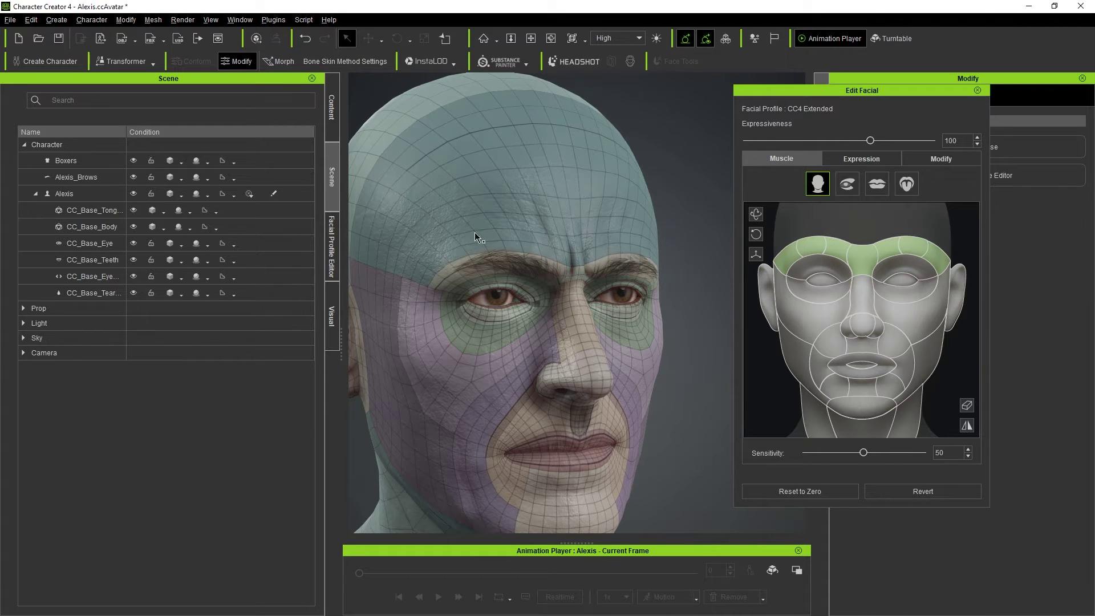
scroll(530, 268, down, 3)
right_drag(531, 288, 737, 266)
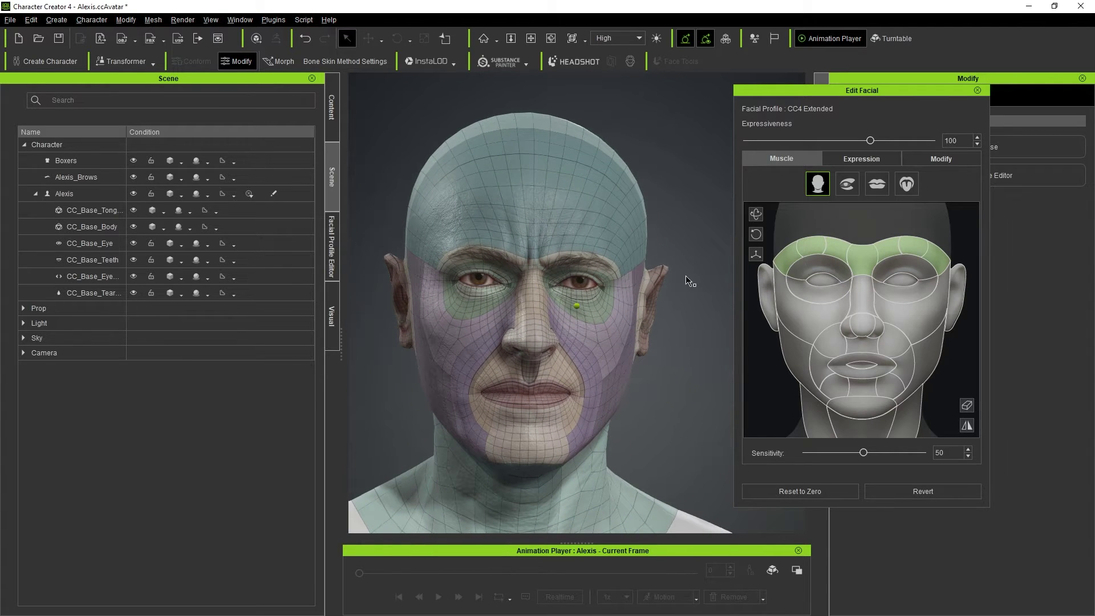
right_drag(655, 299, 628, 294)
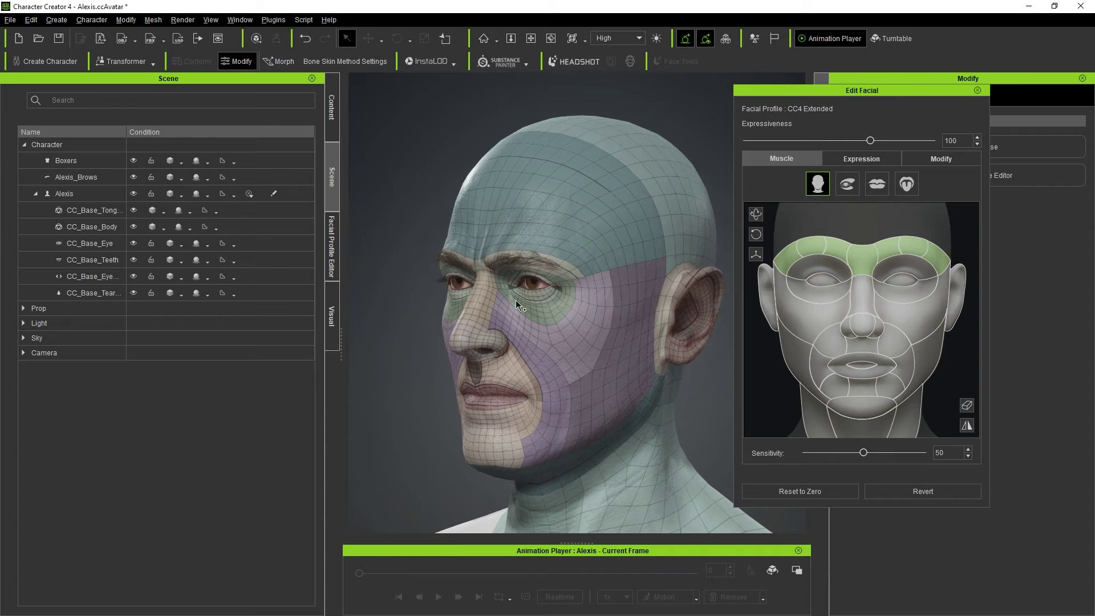
right_drag(567, 384, 517, 297)
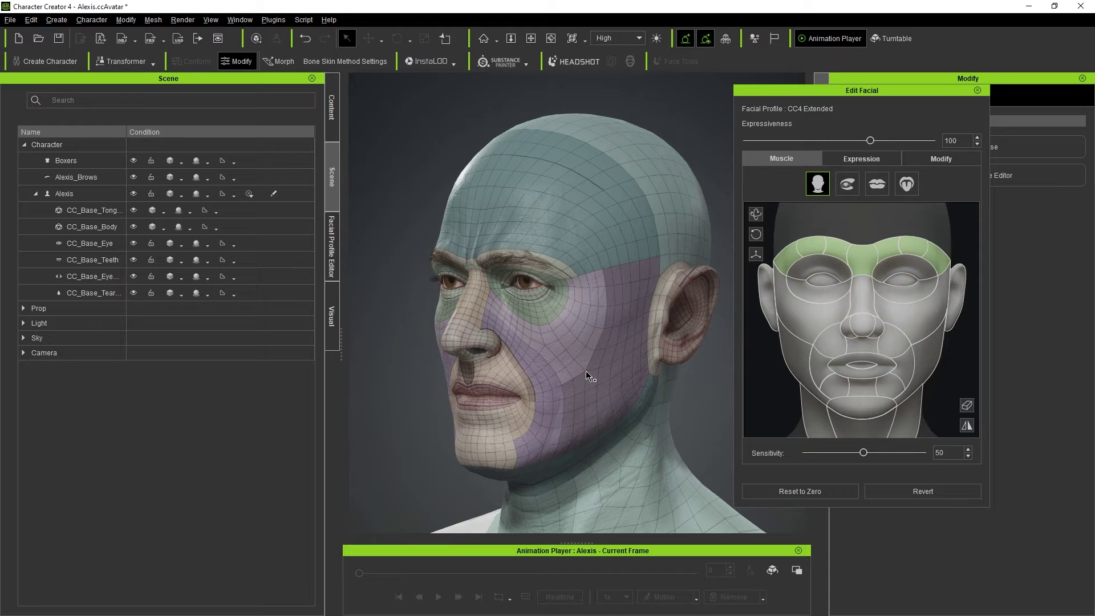
Reset the expression to zero, clear the muscle selection and push both mouth-corner muscles up into a smile.
click(808, 491)
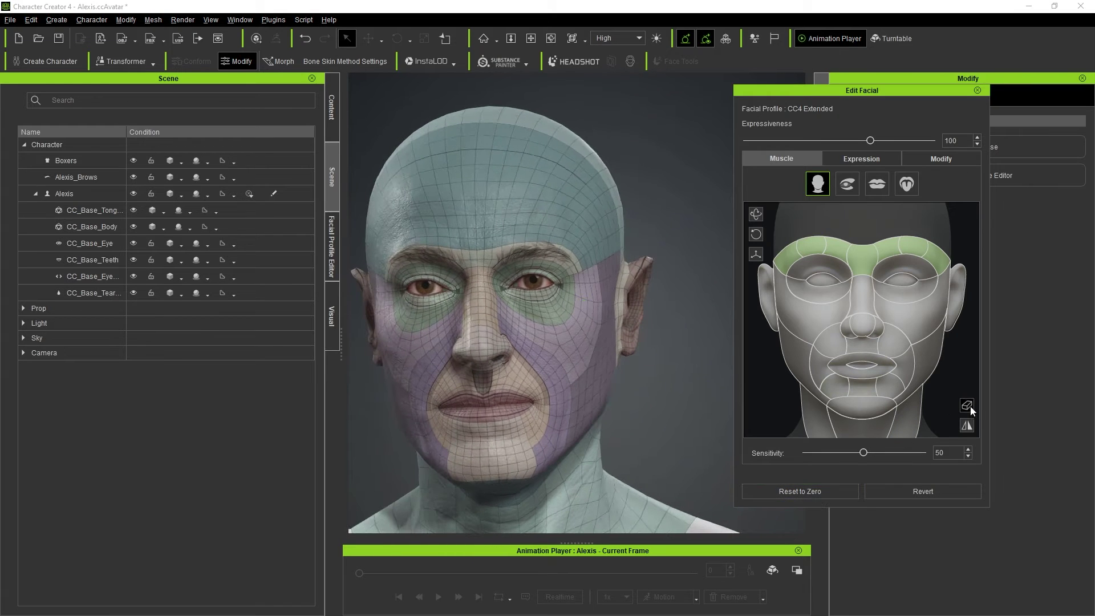
click(968, 406)
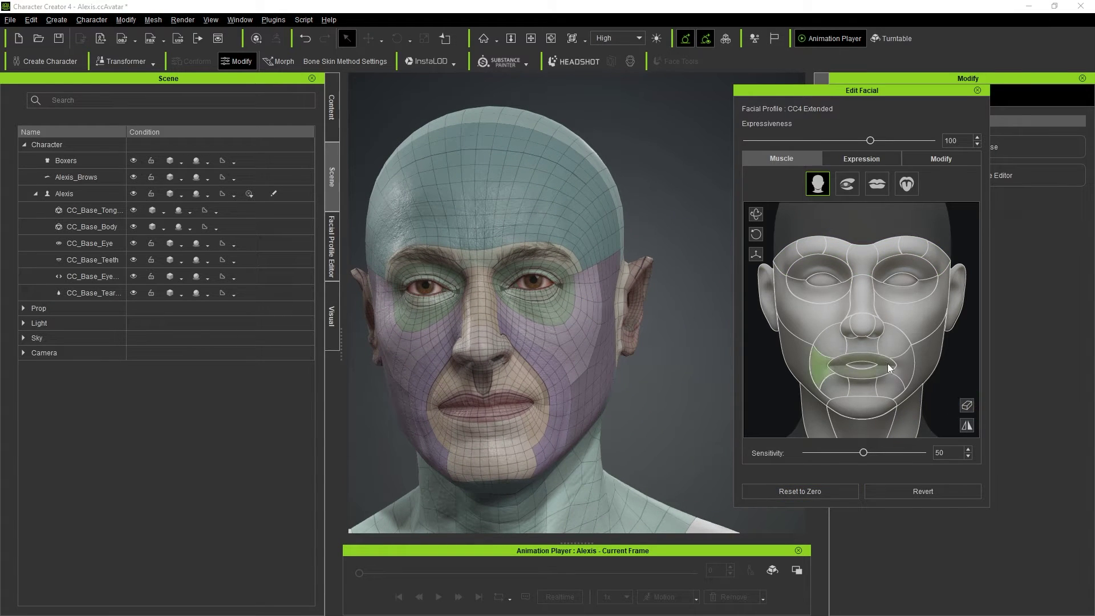
drag(906, 359, 902, 326)
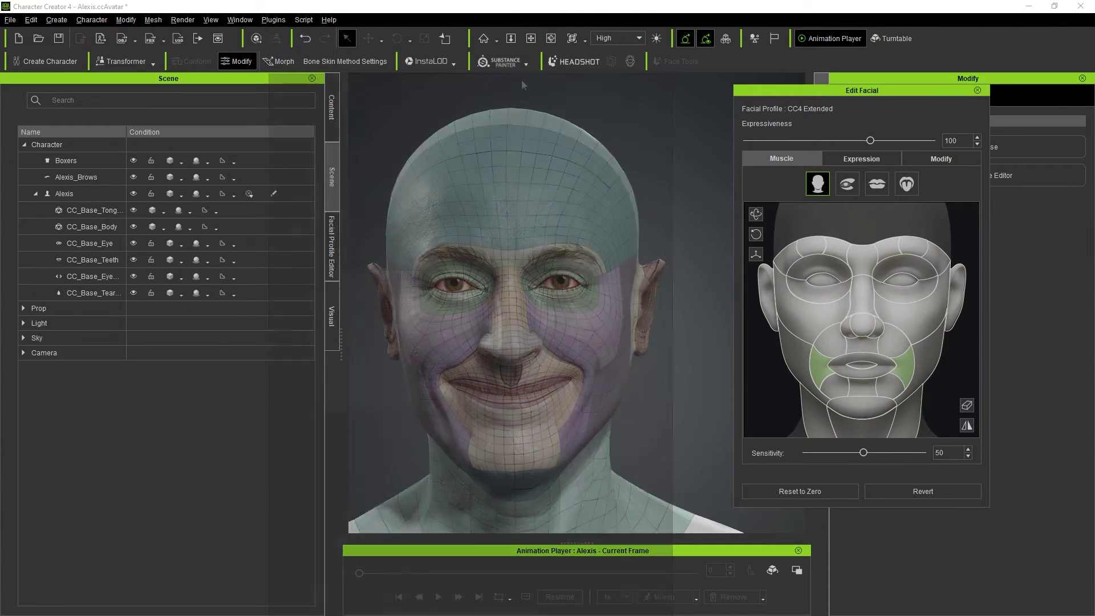
On the PureRef board, reposition and rotate the mushroom reference images and arrange them into an aligned layout.
drag(521, 80, 538, 178)
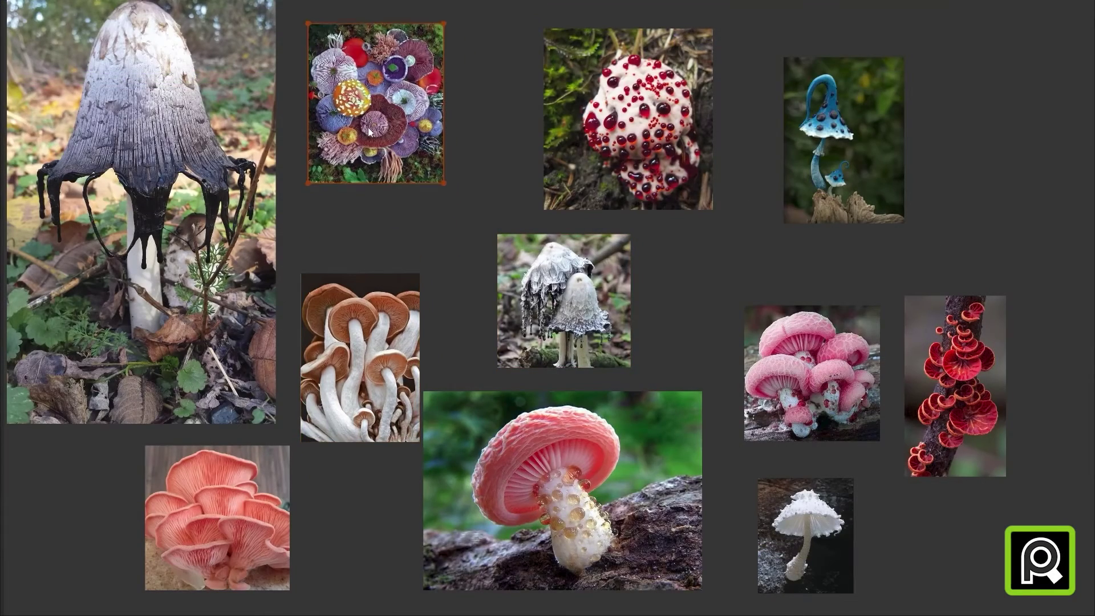
drag(357, 347, 357, 276)
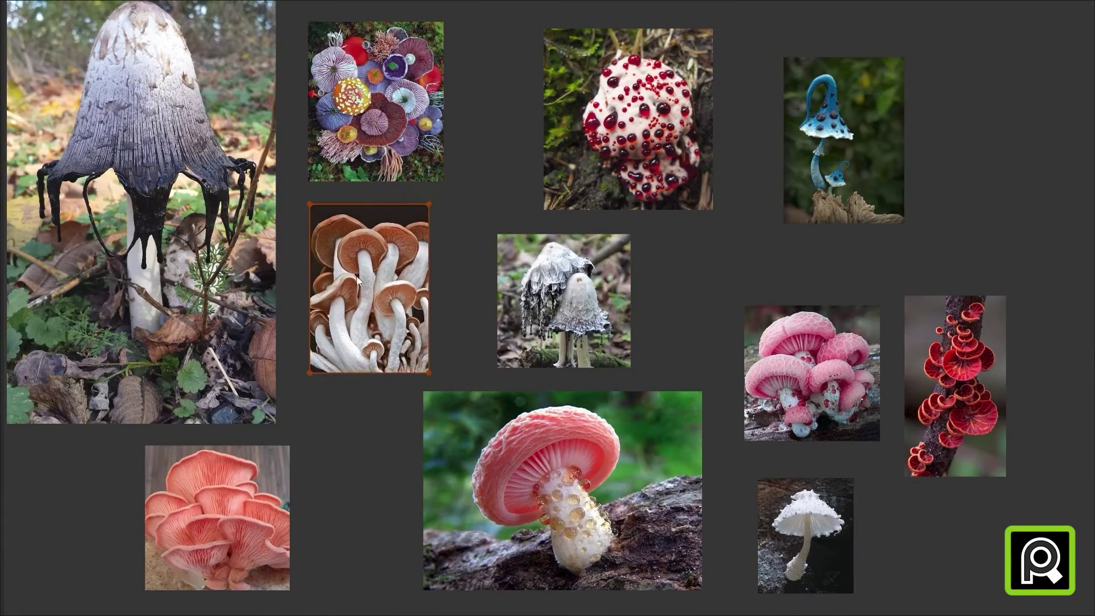
mouse_move(423, 391)
mouse_down()
mouse_move(486, 435)
mouse_move(423, 391)
mouse_up()
ctrl+drag(907, 225, 737, 215)
ctrl+drag(736, 215, 742, 197)
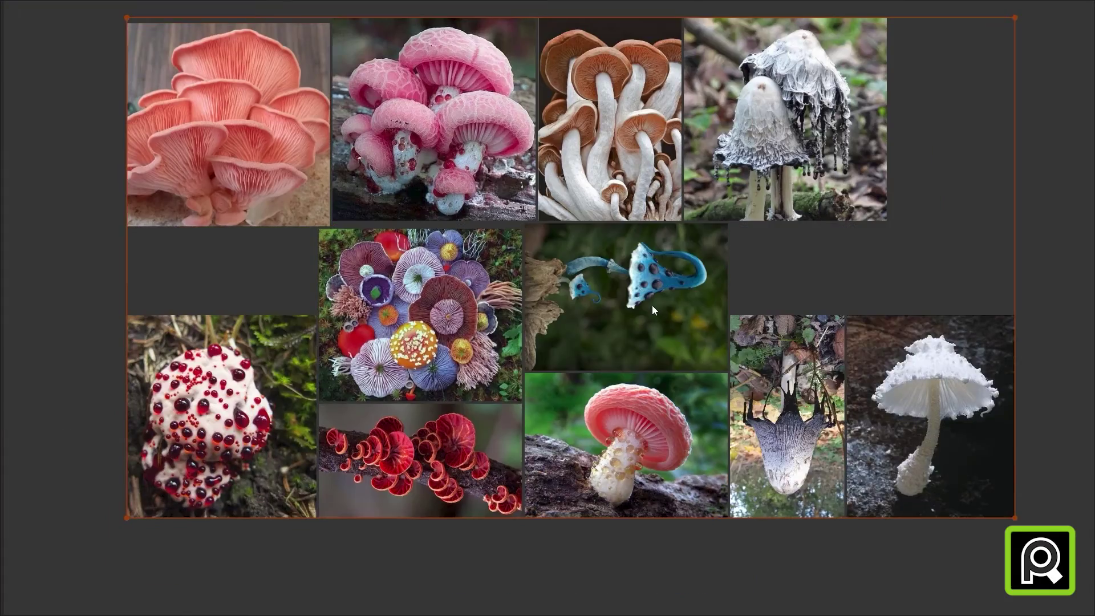
key(ctrl+alt+Right)
key(ctrl+Down)
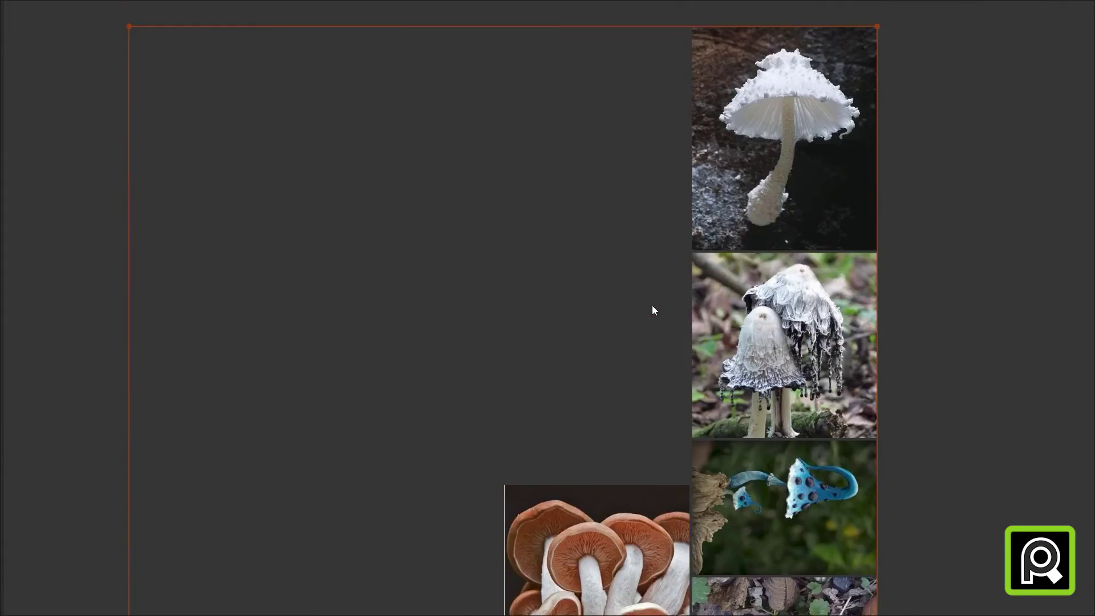
scroll(652, 310, down, 5)
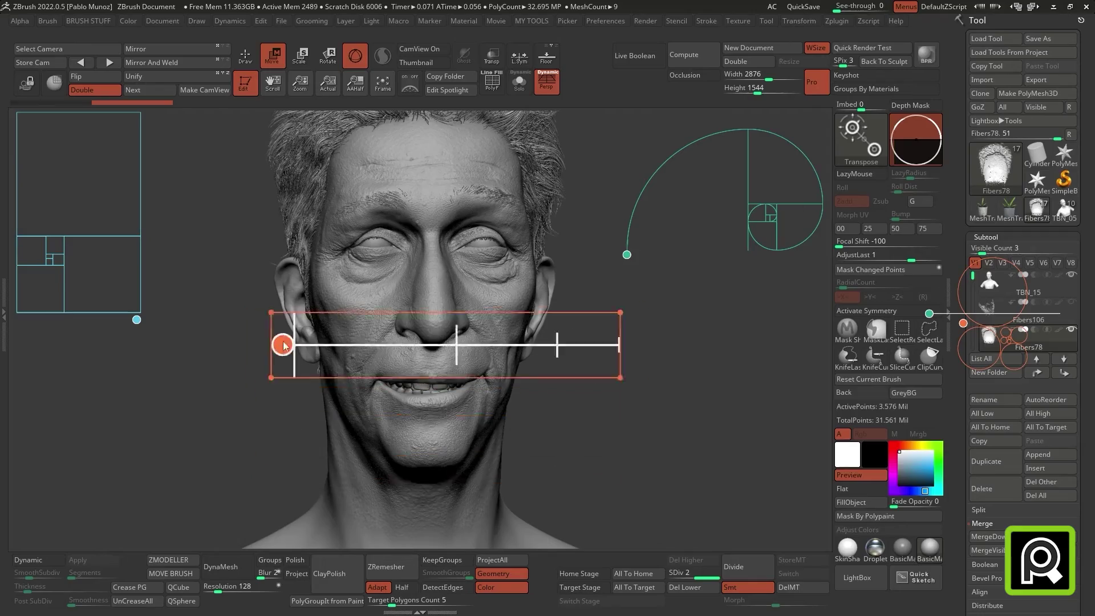
In ZBrush, move the orange proportion guide from mouth level towards the head's forehead.
drag(283, 344, 428, 169)
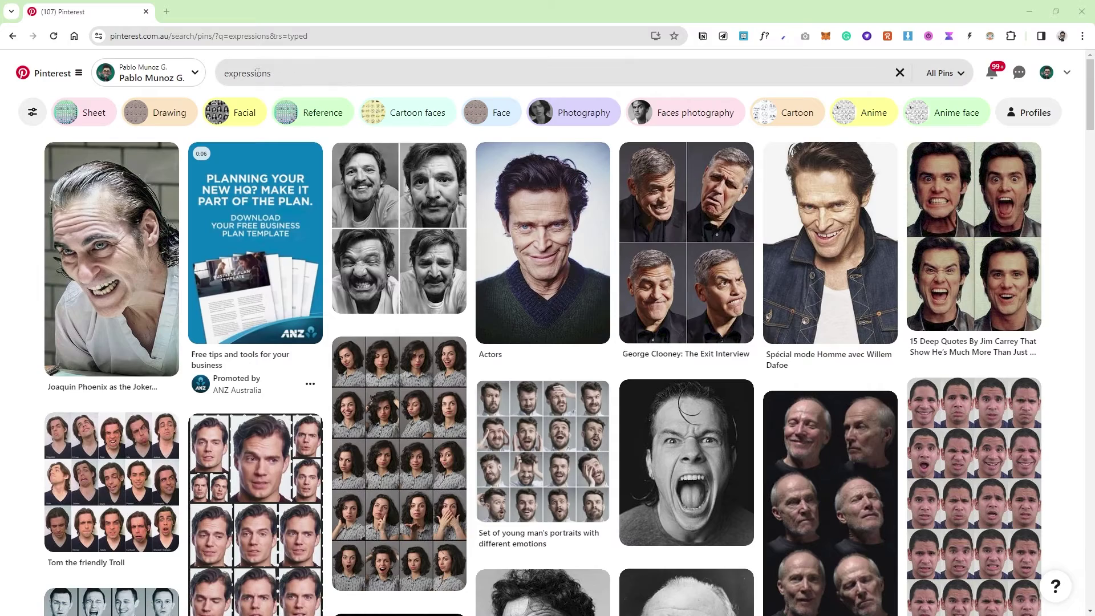
Browse the Pinterest results for expressions and place the browser side by side with an enlarged empty PureRef board.
scroll(706, 307, down, 3)
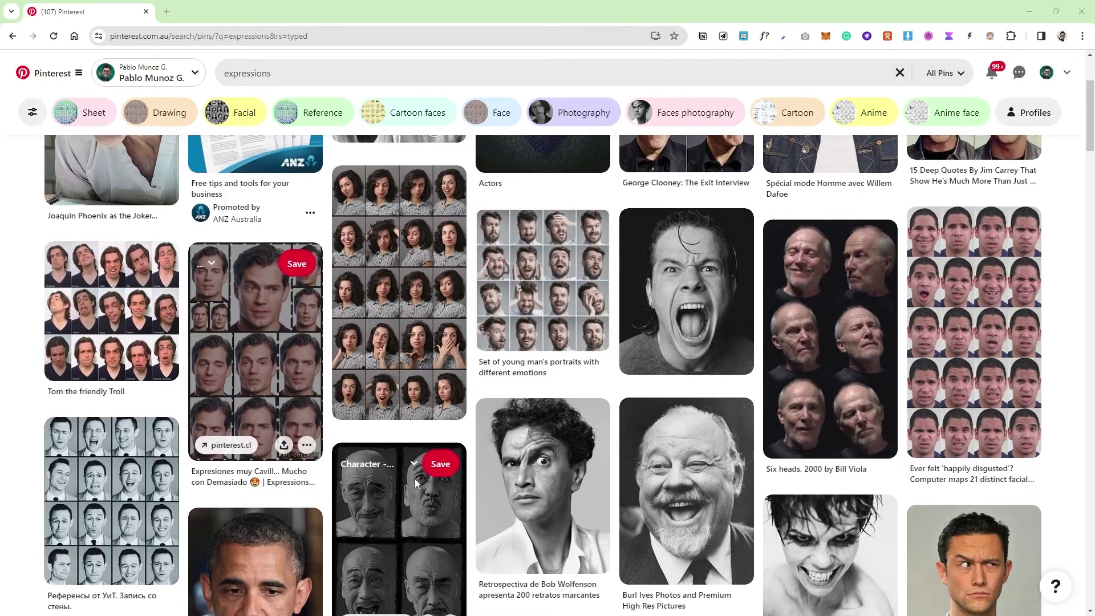
scroll(434, 468, down, 1)
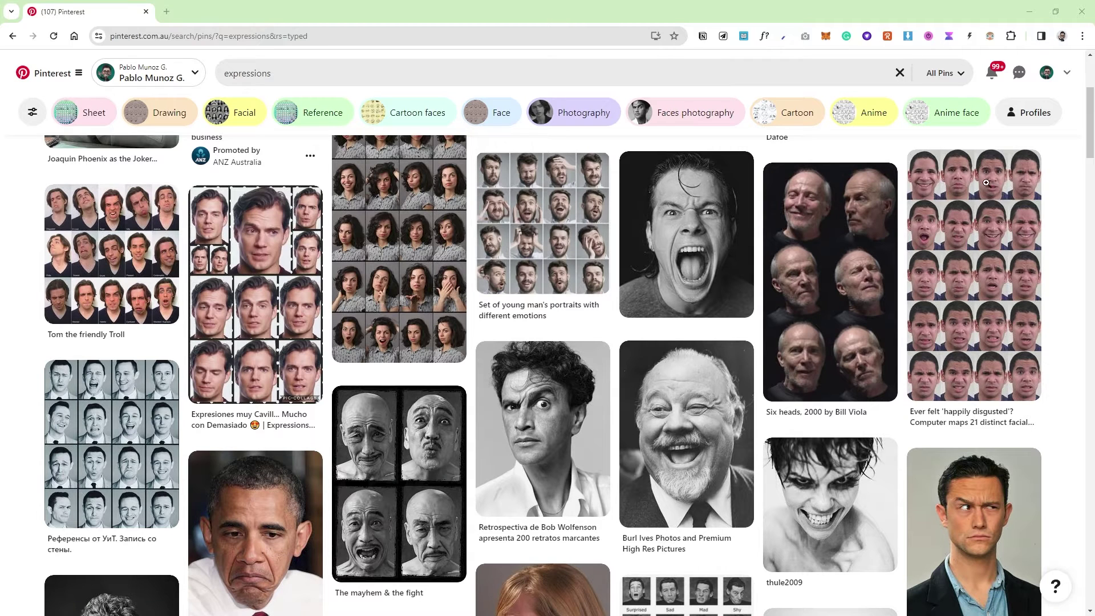
double_click(497, 23)
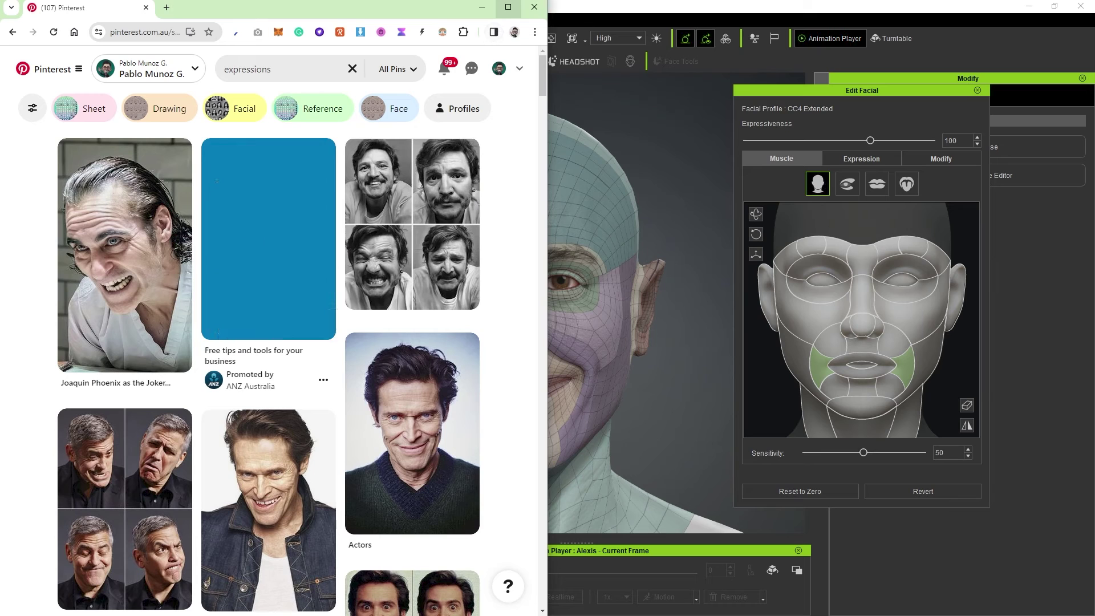
key(alt+Tab)
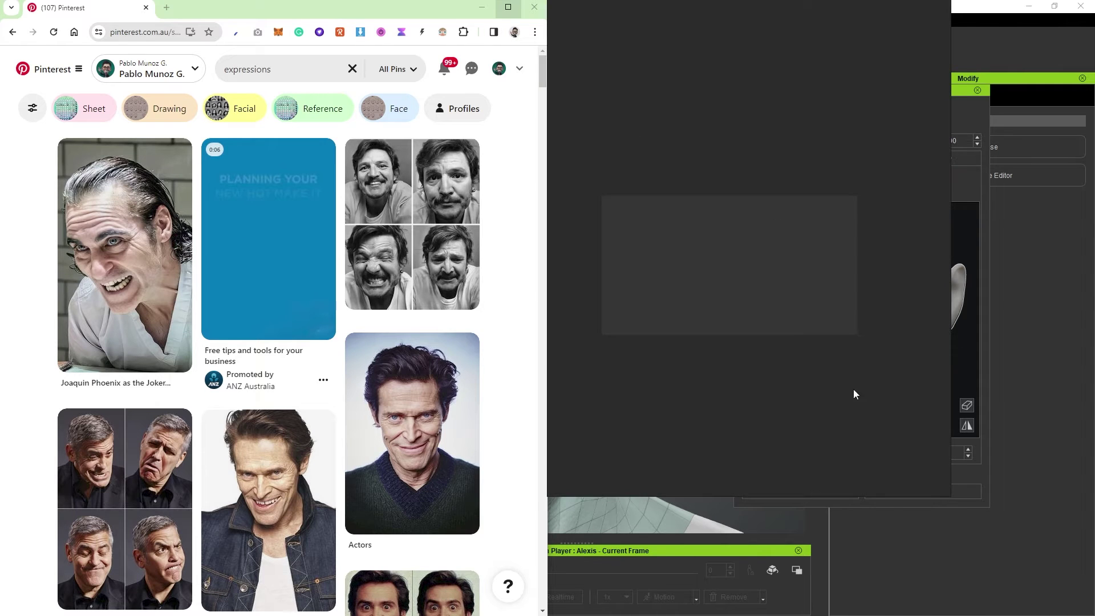
drag(949, 496, 1084, 611)
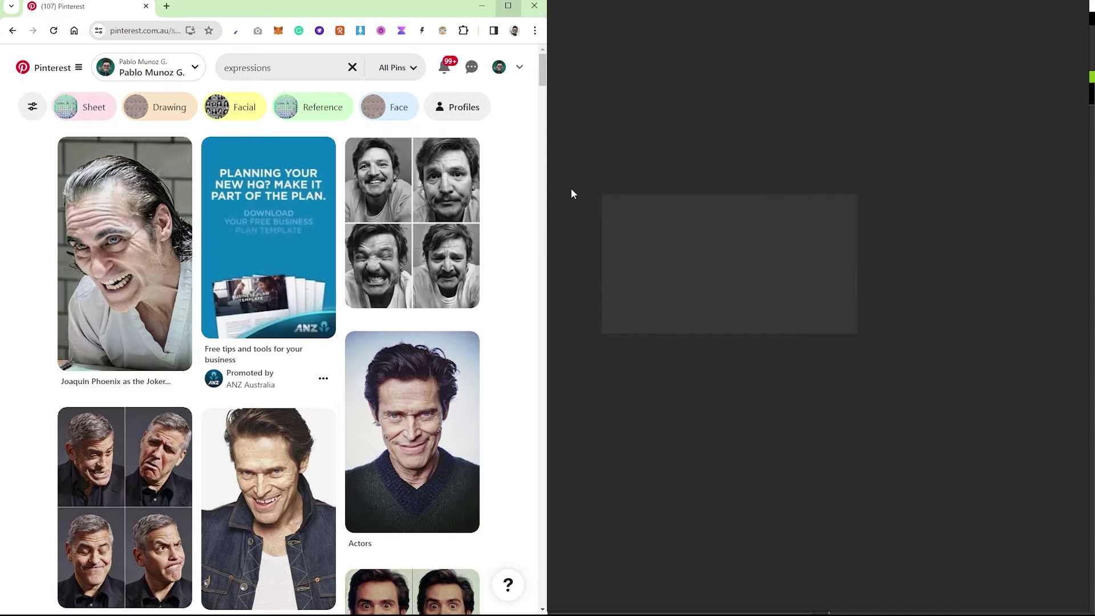
Add the grimacing Joker actor portrait and the smiling dark-sweater portrait from Pinterest to the PureRef board.
drag(121, 231, 684, 205)
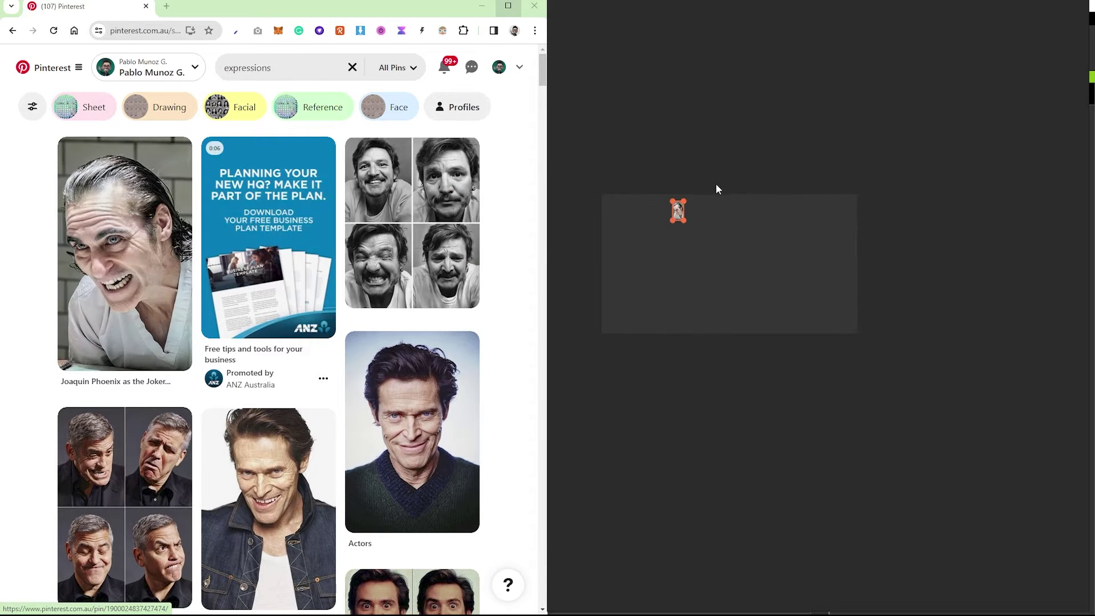
scroll(676, 215, up, 4)
middle_drag(680, 216, 727, 187)
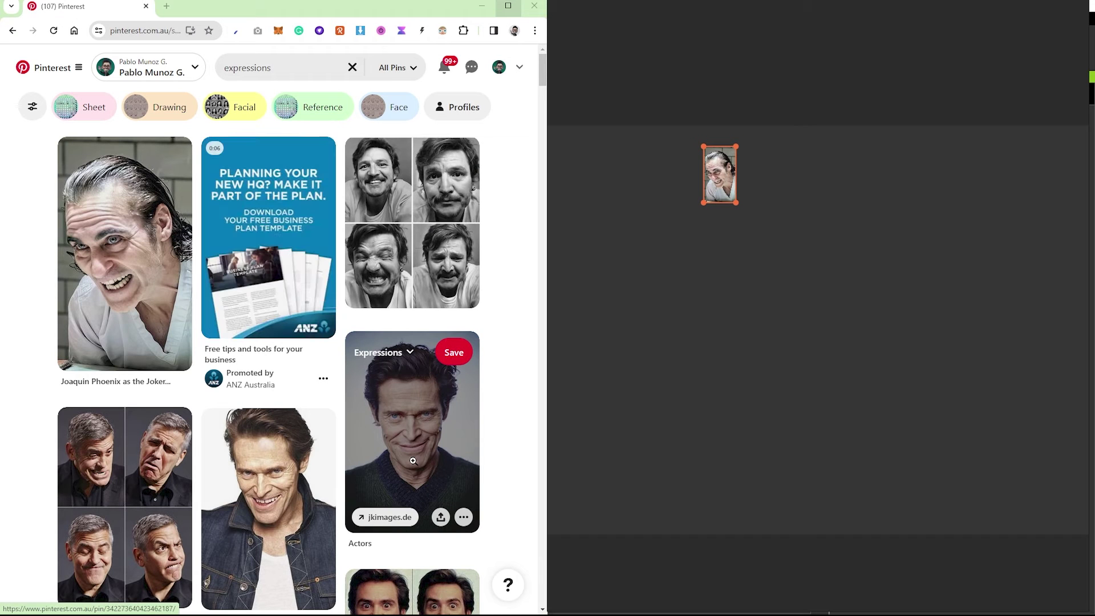
drag(414, 438, 790, 211)
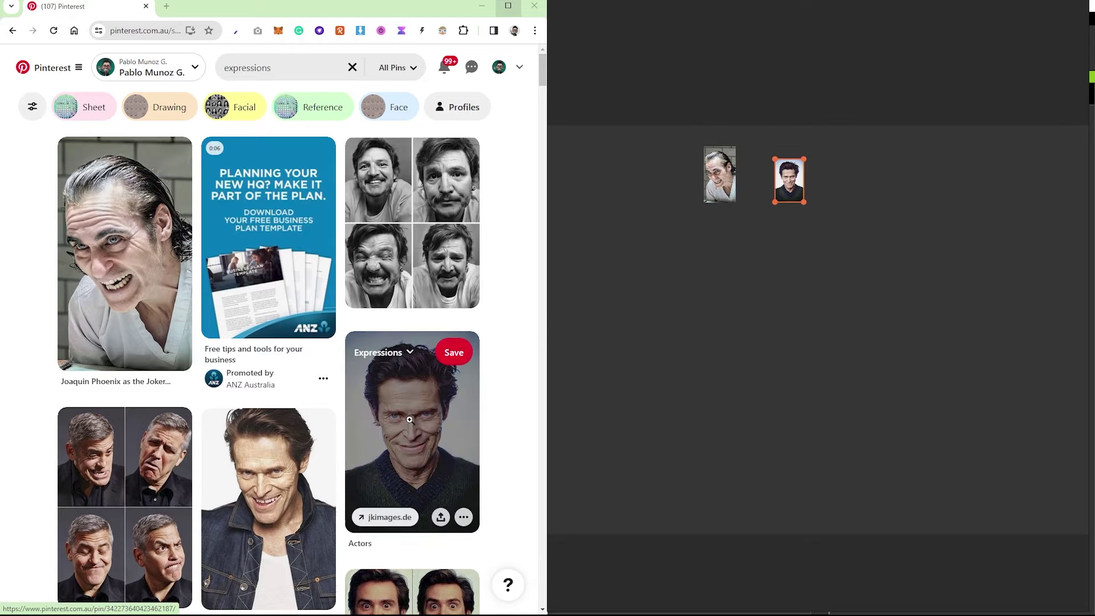
Add the George Clooney four-expression collage and the black-and-white moustached man collage below the portraits on the reference board.
scroll(419, 358, down, 1)
scroll(418, 357, down, 1)
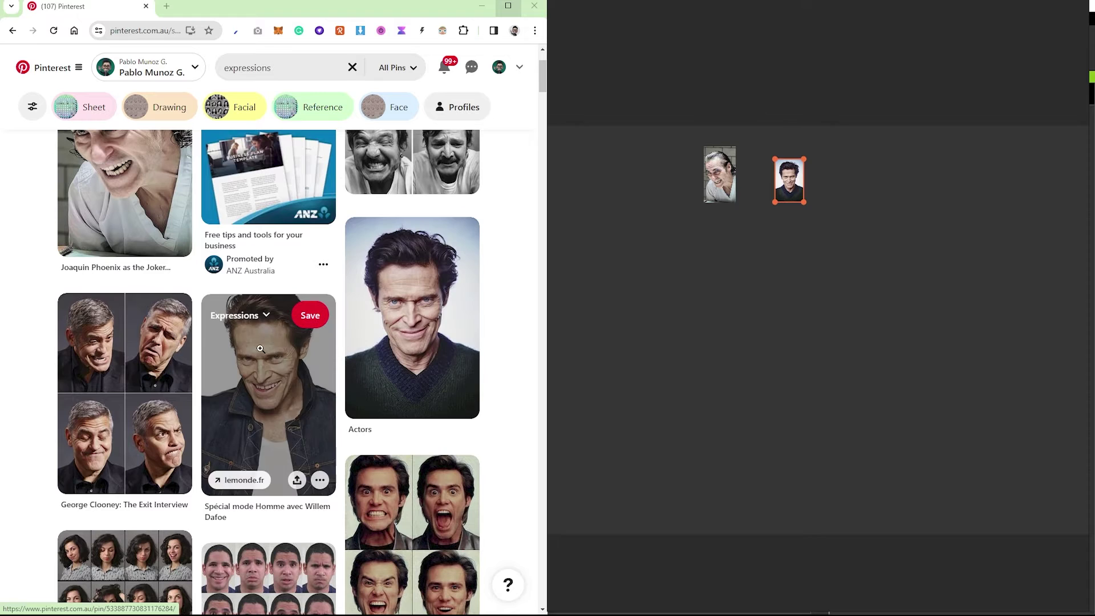
drag(93, 378, 711, 269)
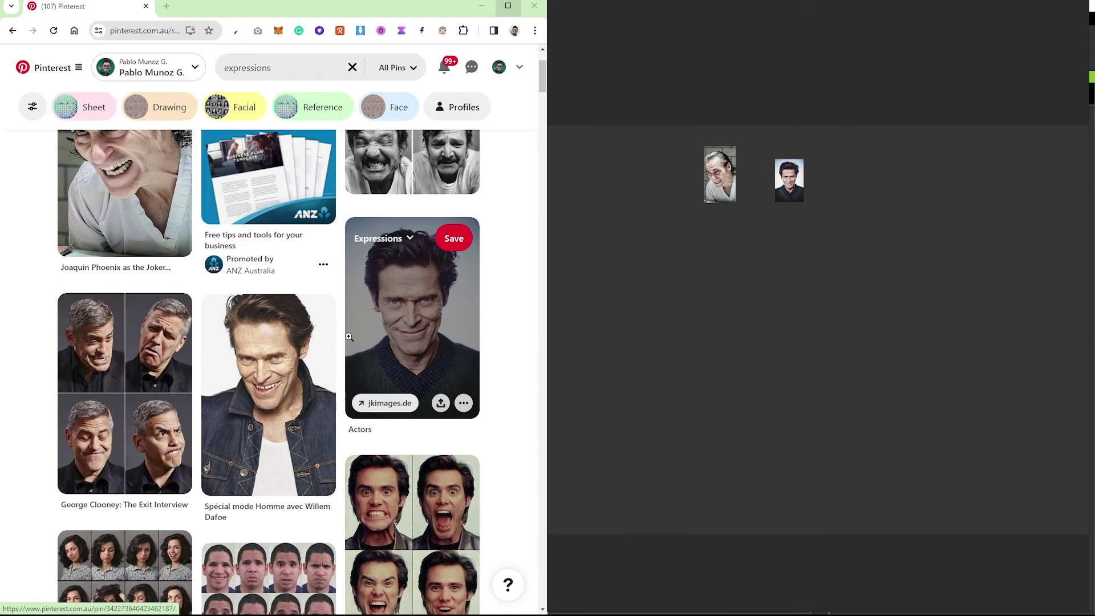
scroll(378, 308, up, 2)
drag(378, 308, 805, 250)
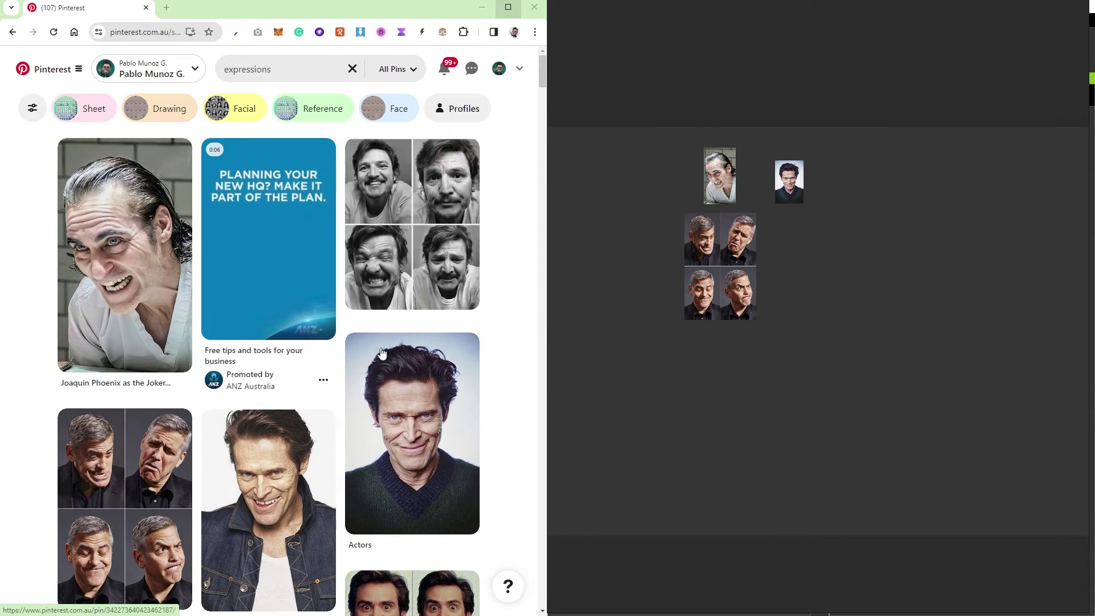
Add the curly-haired man's raised-eyebrow portrait from Pinterest to the reference board and examine his expression up close.
scroll(290, 359, down, 7)
scroll(289, 359, down, 1)
scroll(412, 367, down, 2)
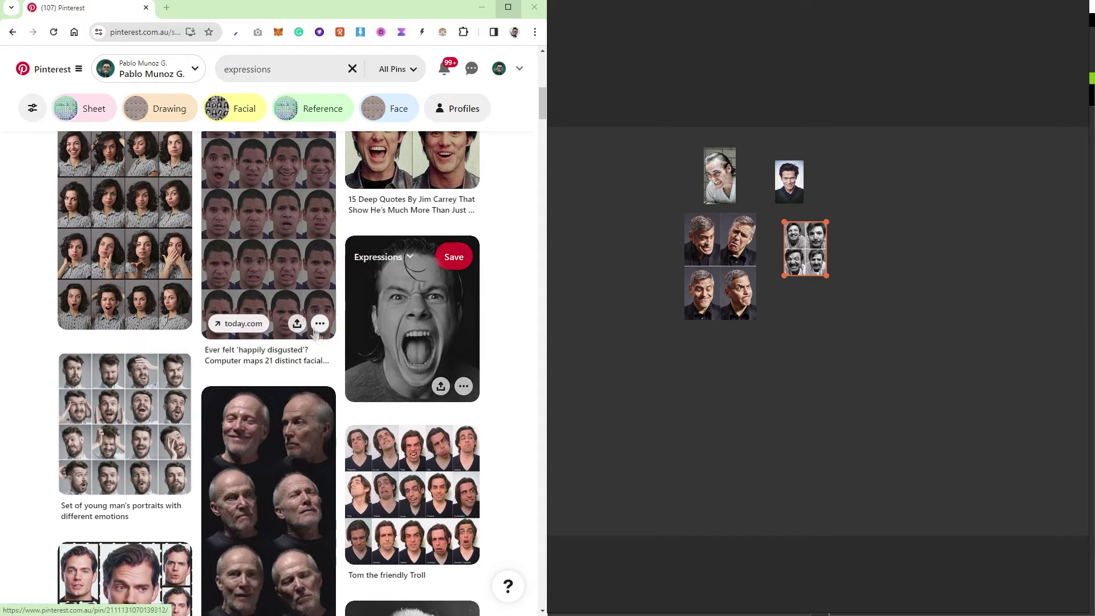
scroll(415, 302, down, 3)
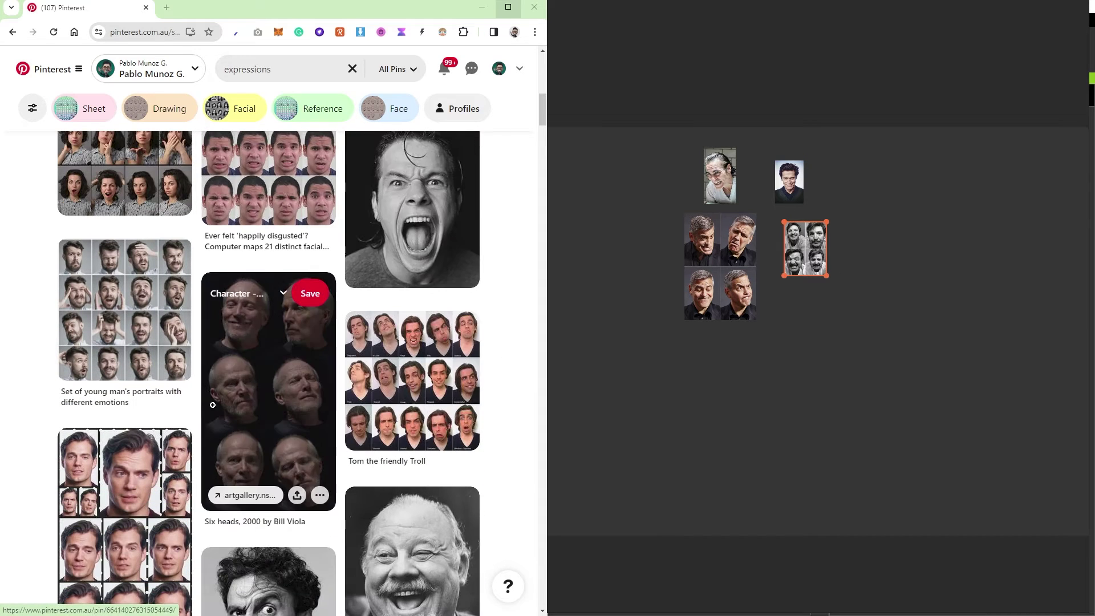
scroll(235, 297, down, 4)
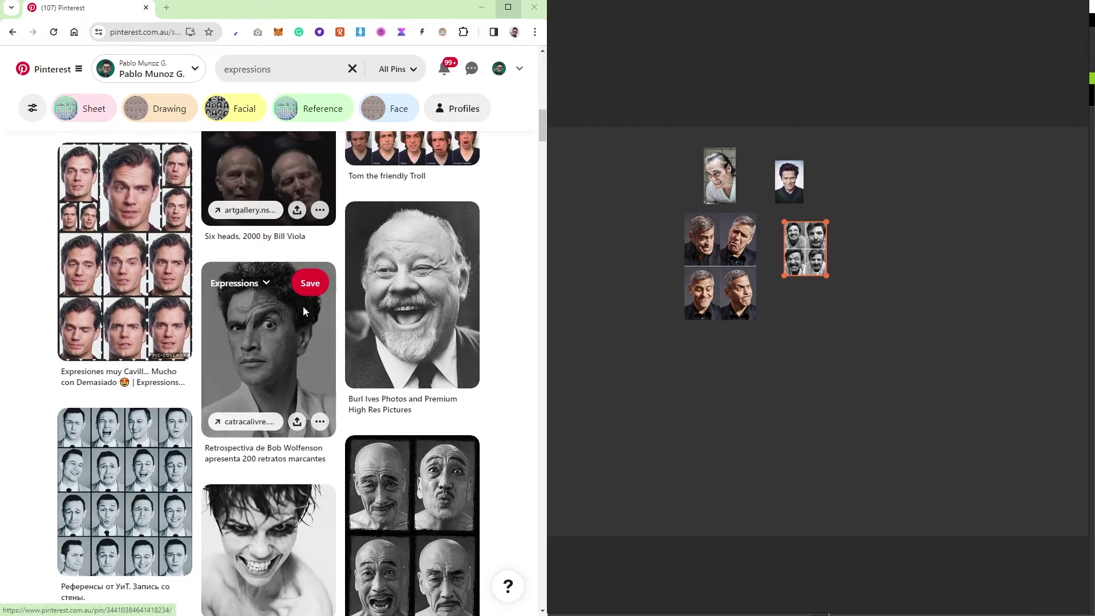
drag(263, 337, 745, 368)
scroll(704, 397, up, 8)
middle_drag(723, 226, 733, 294)
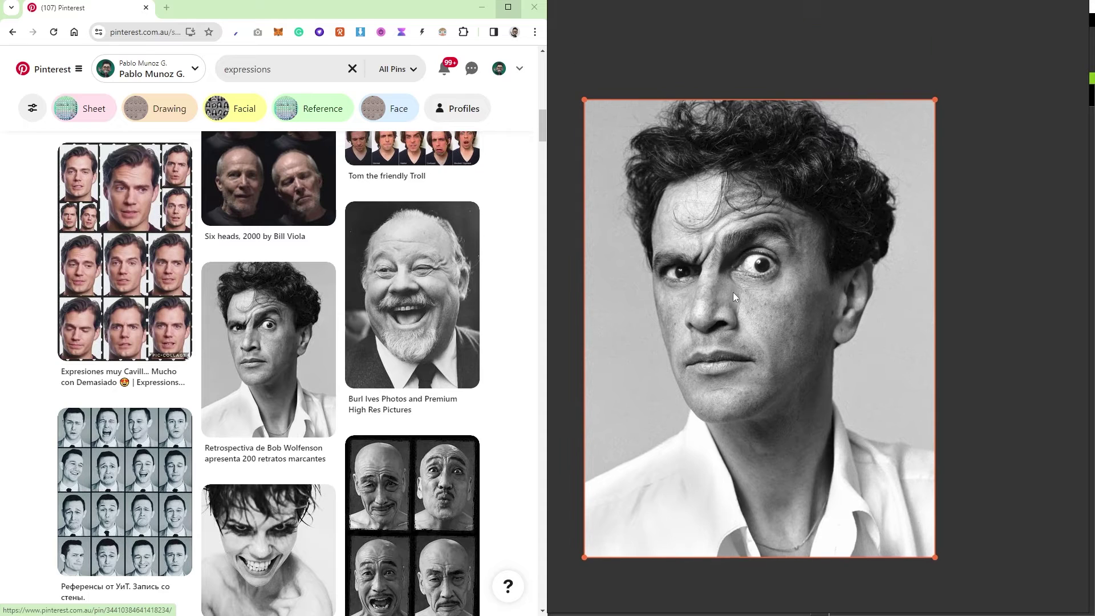
drag(649, 262, 768, 258)
middle_drag(676, 266, 930, 253)
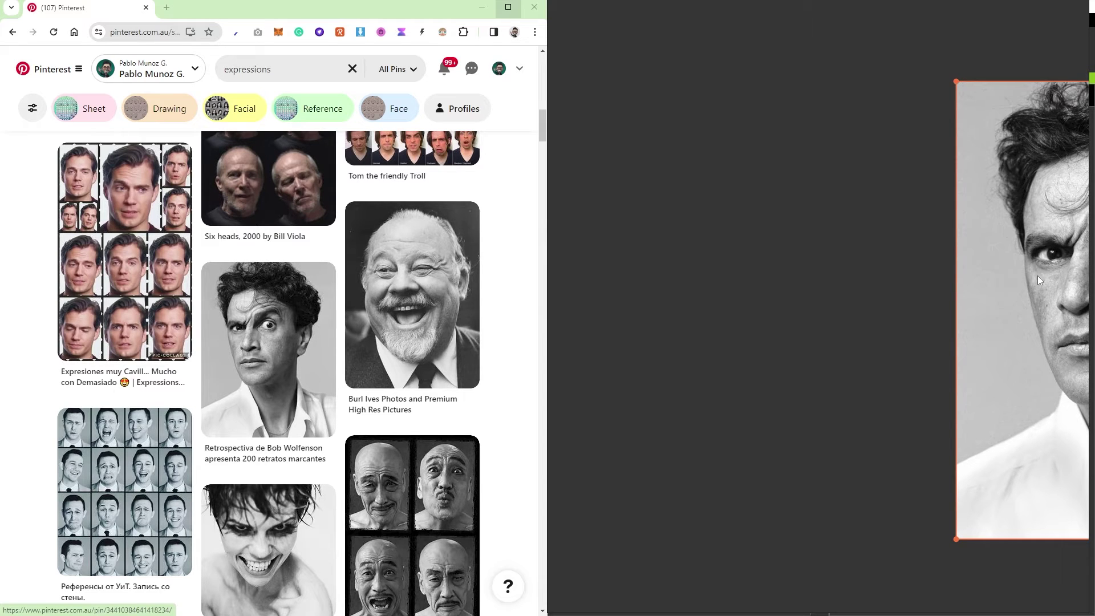
middle_drag(1017, 258, 428, 280)
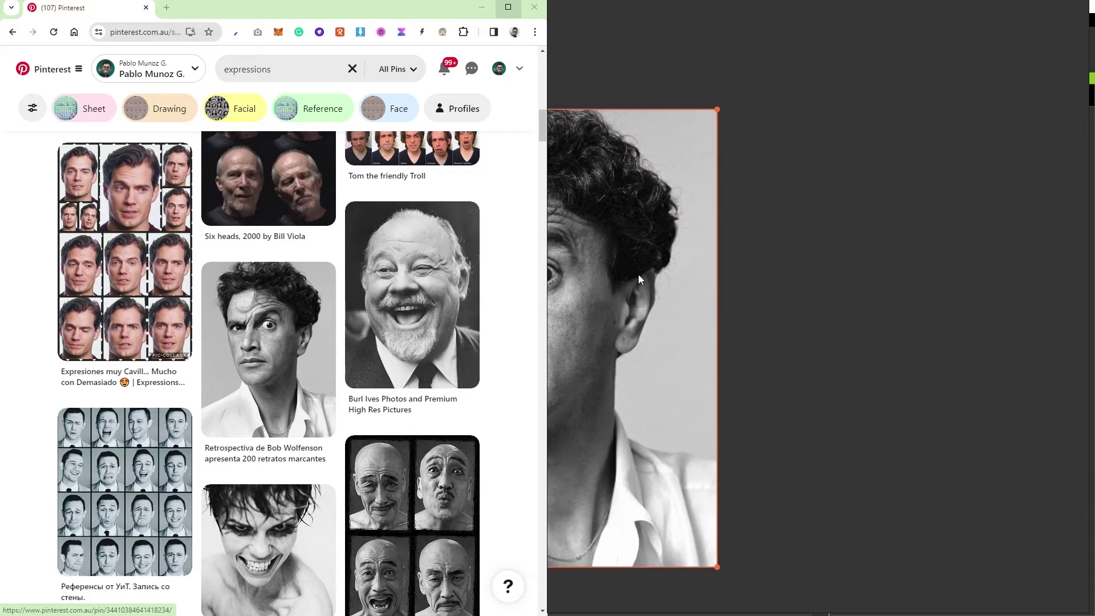
middle_drag(638, 275, 684, 271)
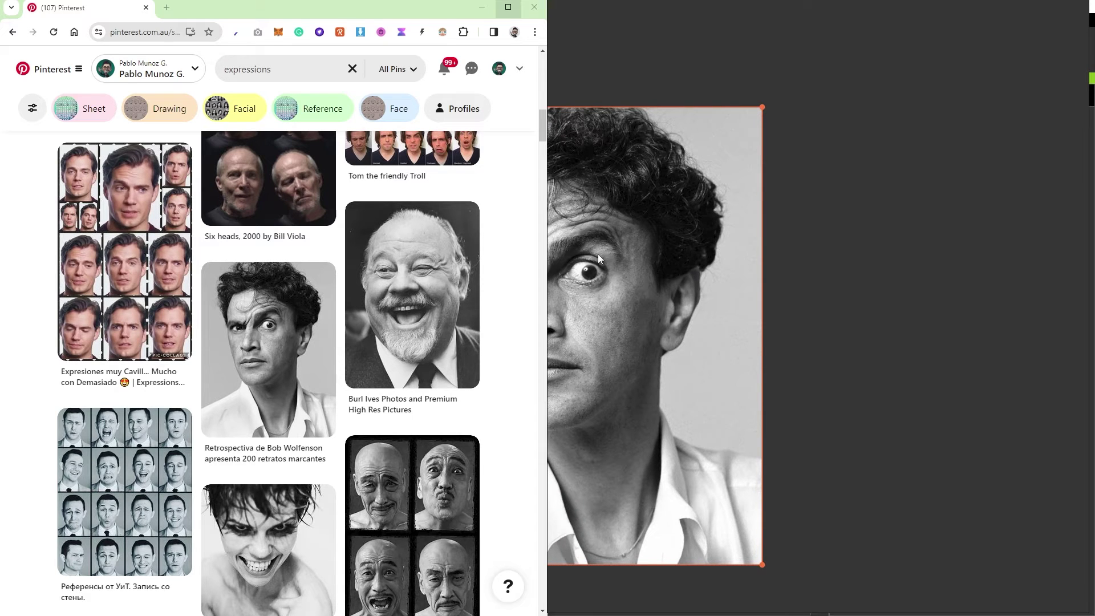
Add the laughing Burl Ives portrait and the bald man's four-expression collage to the reference board beside the raised-eyebrow portrait.
scroll(626, 282, down, 5)
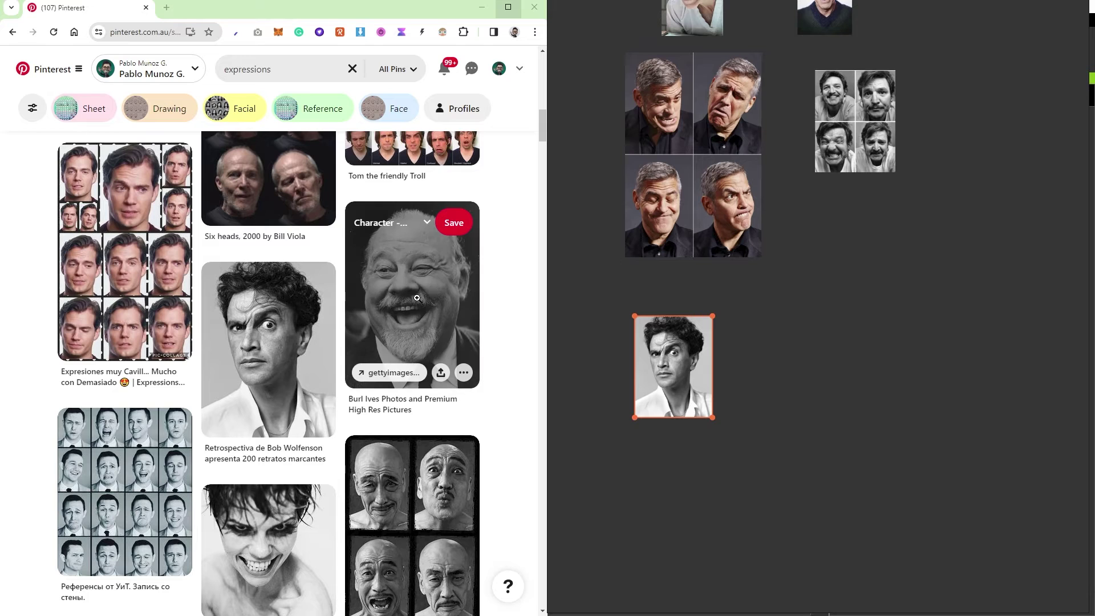
drag(399, 288, 810, 279)
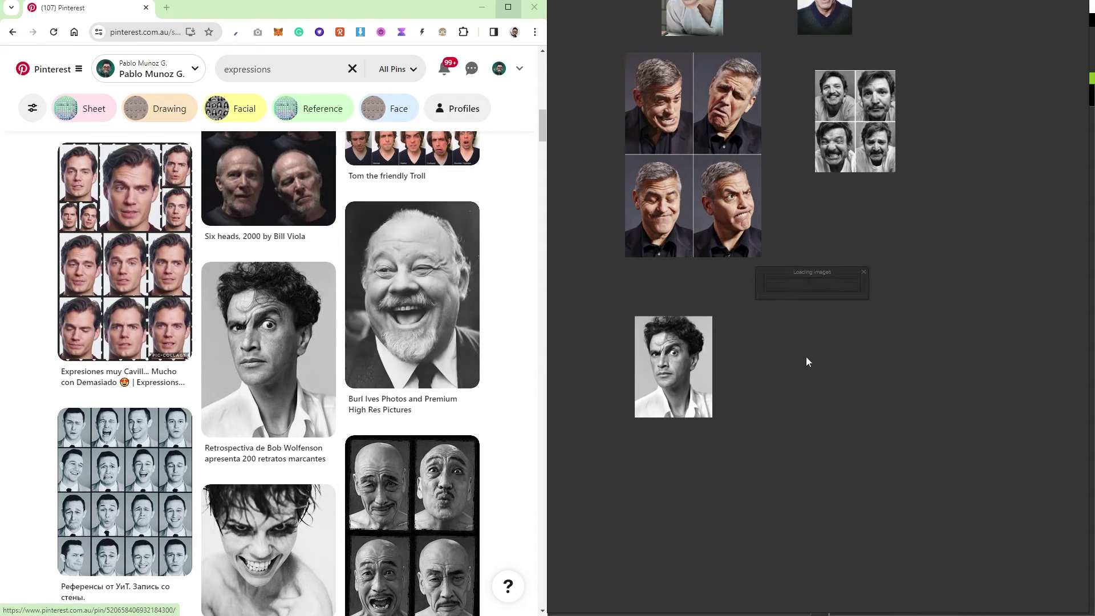
scroll(302, 353, down, 5)
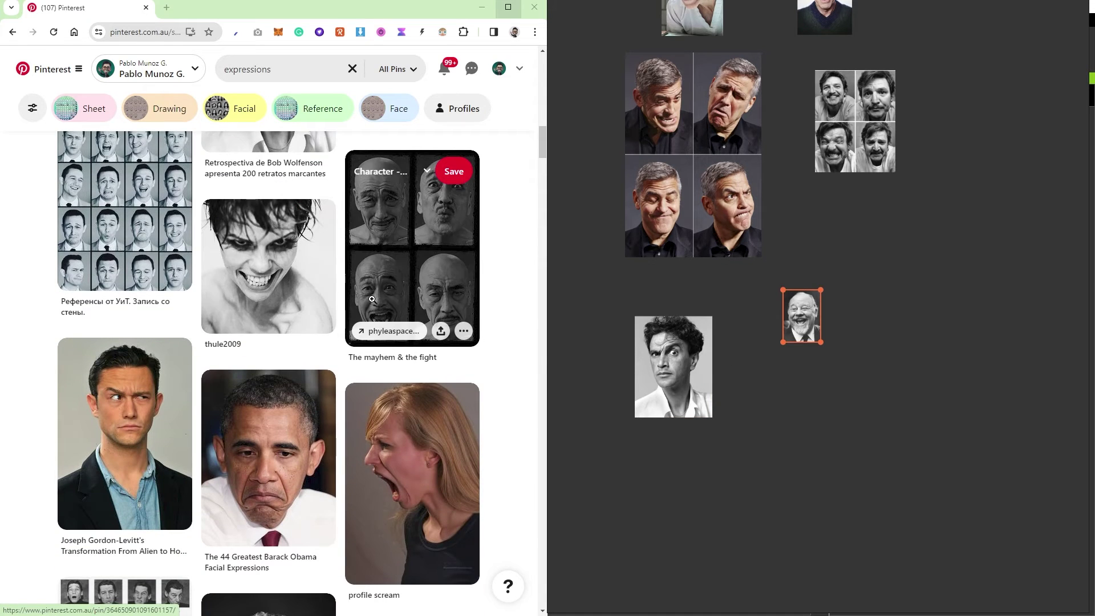
drag(411, 248, 916, 279)
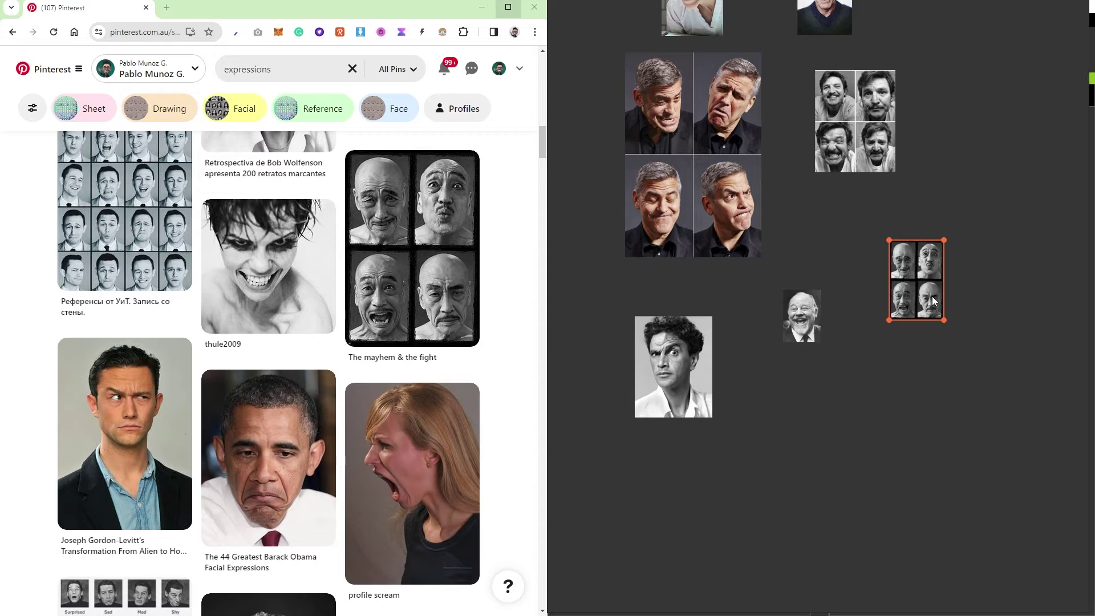
Add the suited man's sixteen-expression grid below the laughing portrait and view it enlarged on the board.
scroll(171, 240, down, 2)
scroll(210, 251, up, 4)
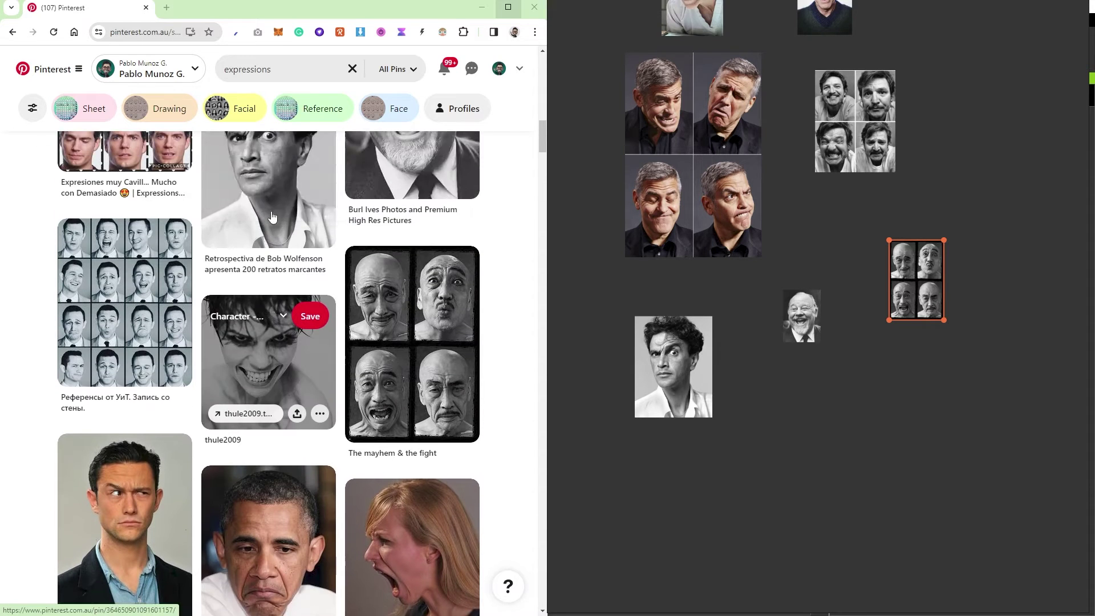
drag(118, 306, 793, 393)
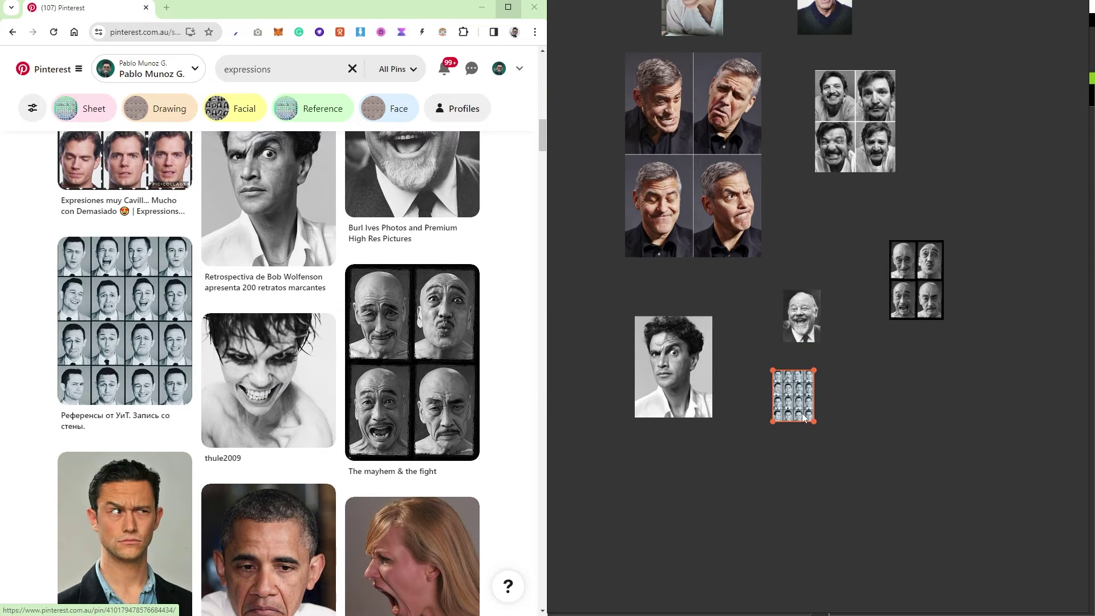
double_click(802, 413)
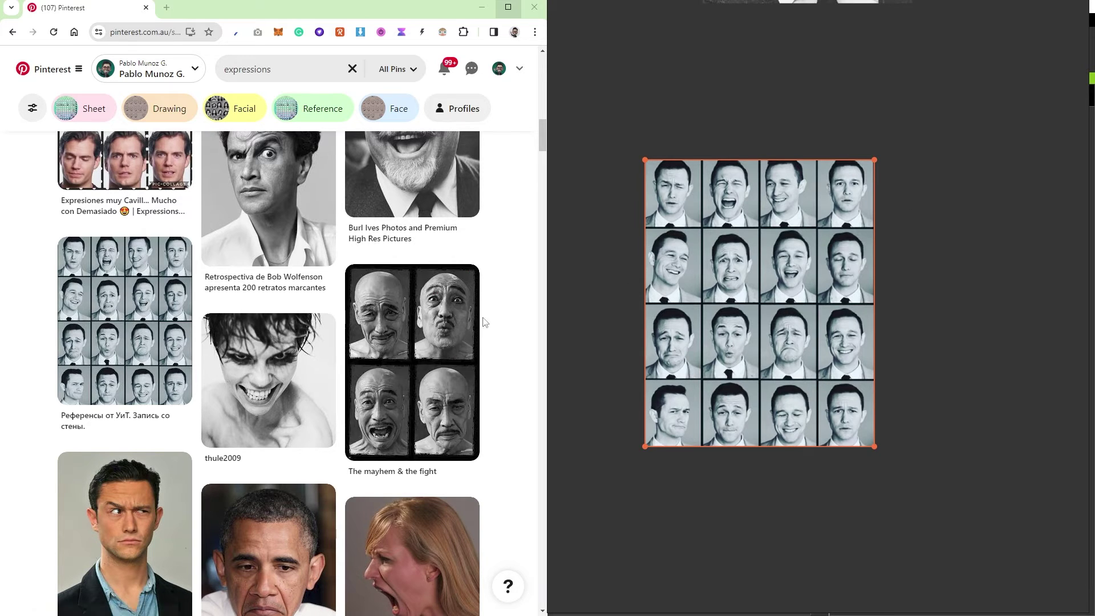
scroll(484, 316, down, 10)
scroll(358, 346, up, 11)
scroll(358, 346, up, 3)
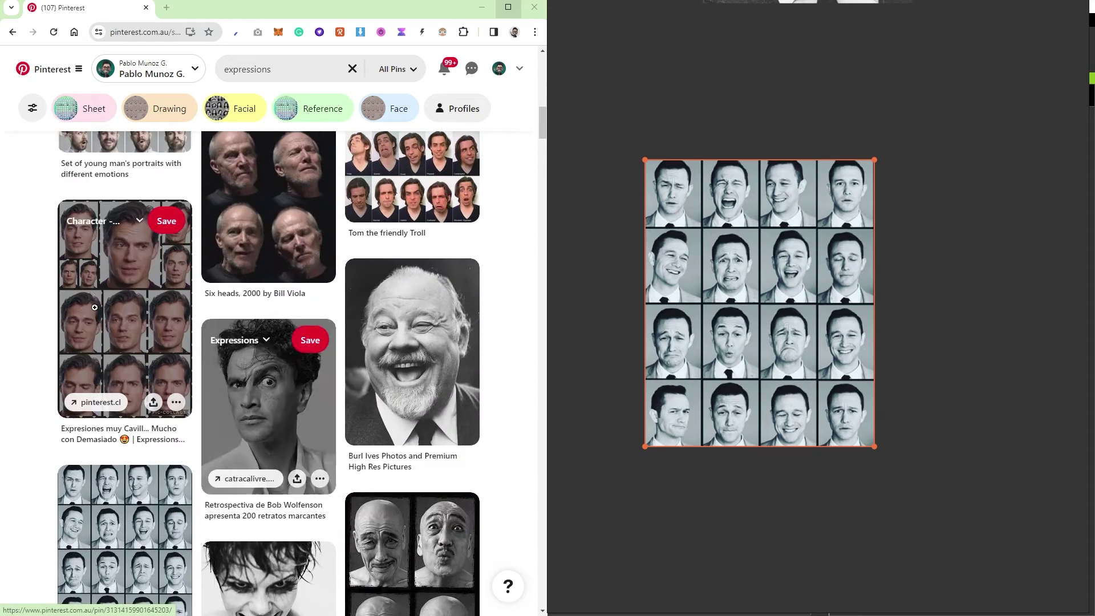
drag(125, 308, 774, 367)
middle_drag(774, 363, 885, 312)
scroll(808, 227, down, 3)
drag(812, 246, 728, 275)
key(Delete)
Add the Six heads collage and the labelled Jim Varney expression sheet from Pinterest next to the suited man's grid.
scroll(201, 340, down, 1)
scroll(200, 340, down, 5)
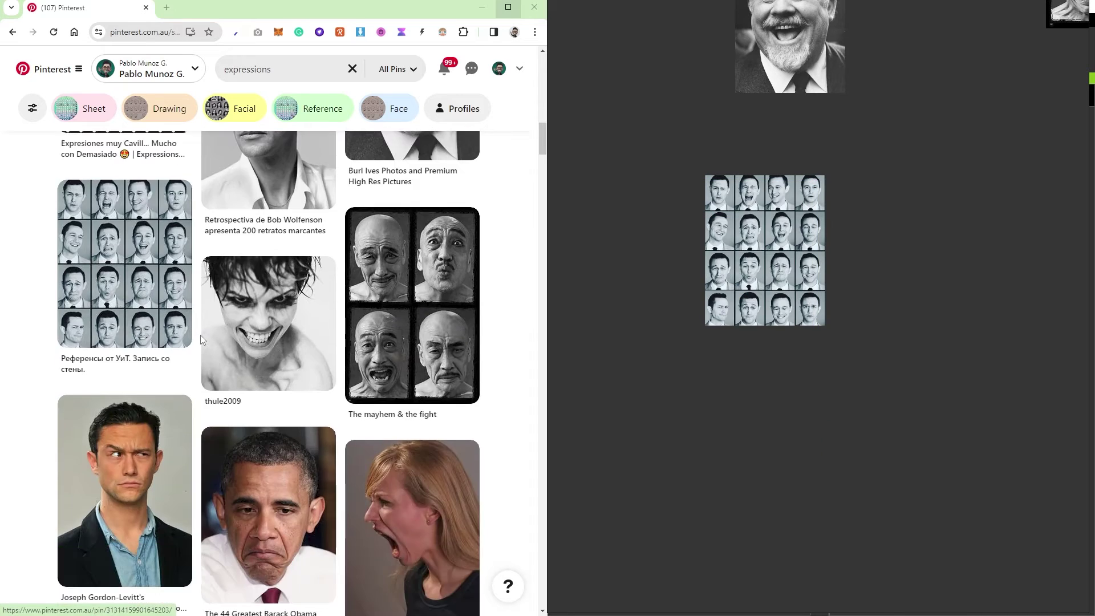
scroll(201, 340, up, 5)
drag(268, 206, 688, 302)
scroll(149, 348, down, 8)
scroll(150, 348, down, 5)
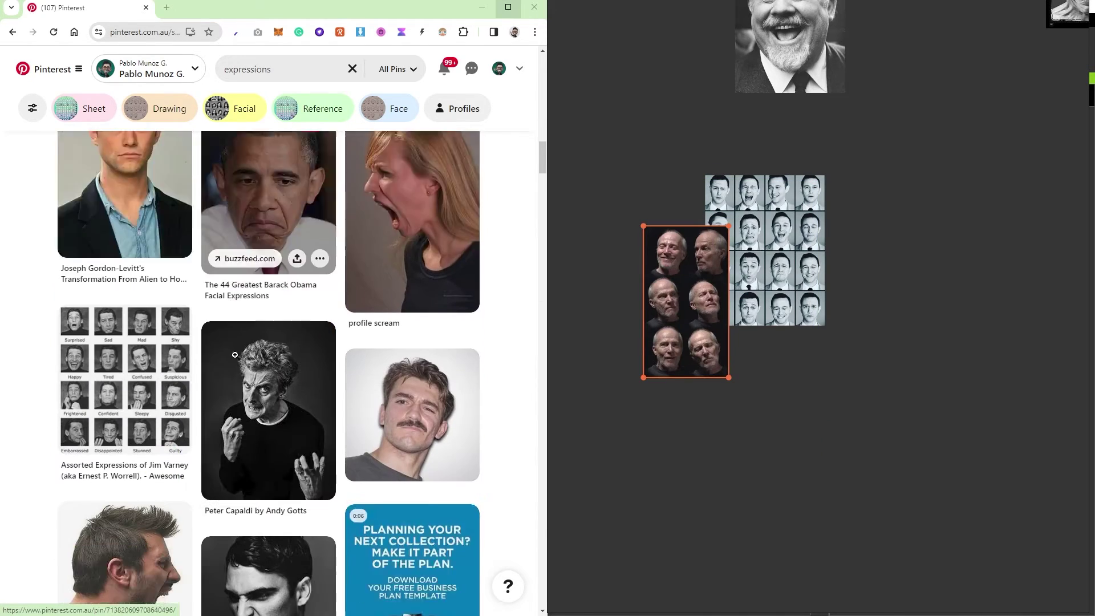
drag(125, 232, 846, 362)
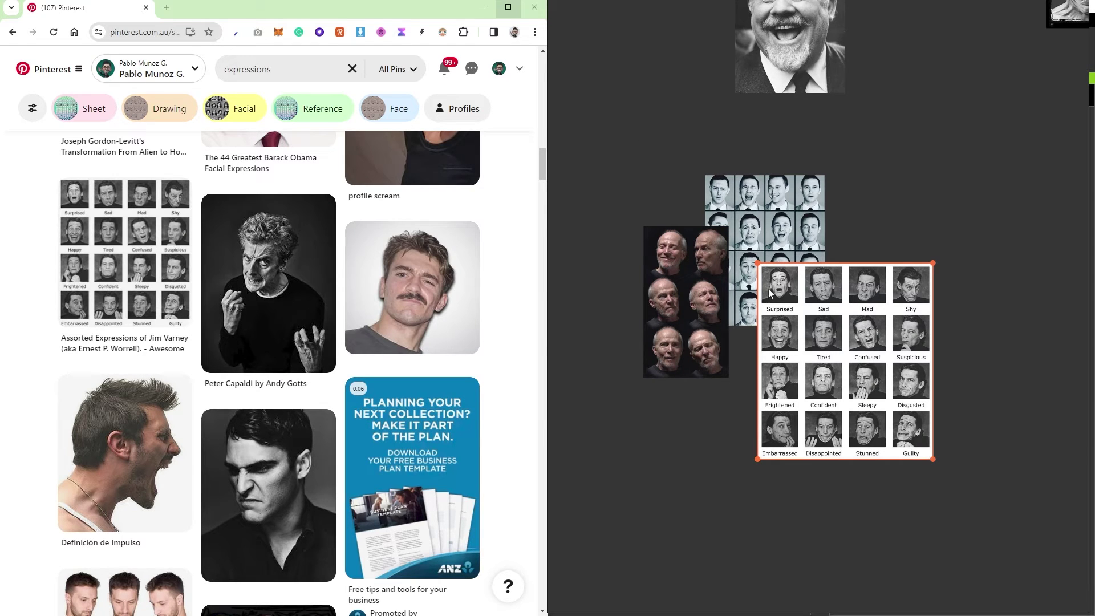
Move the moustached man collage slightly away from the other references and place a duplicate of it beside the original.
scroll(790, 336, down, 6)
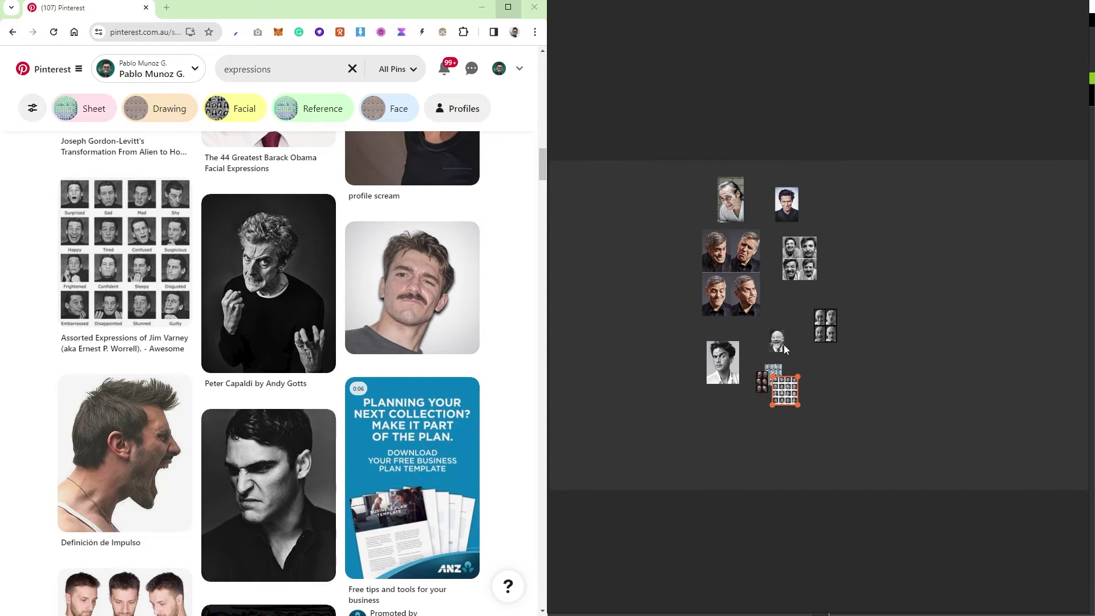
scroll(784, 345, down, 2)
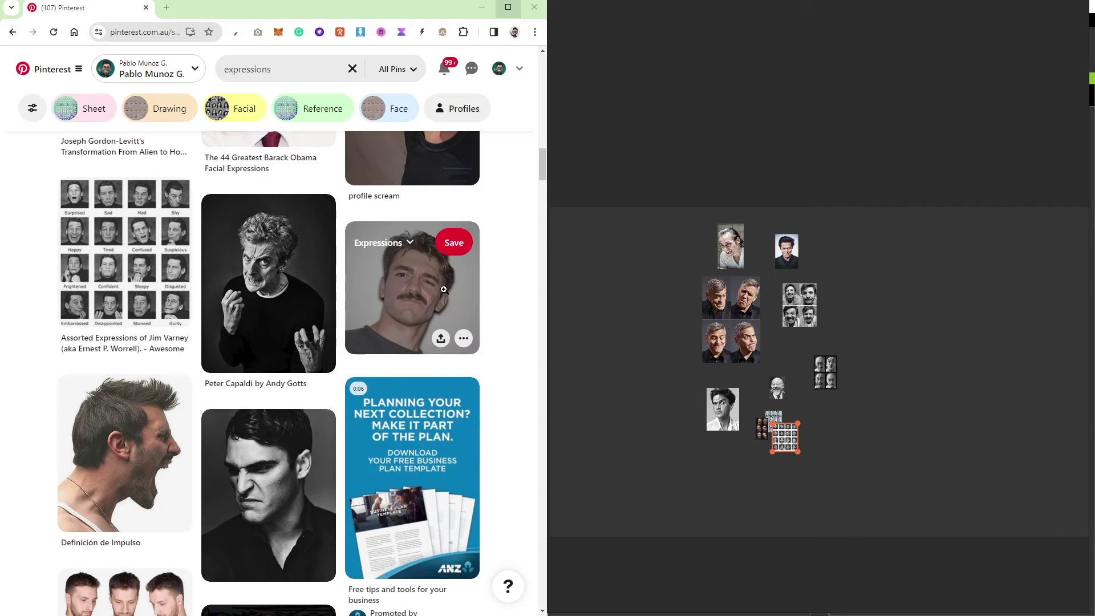
scroll(737, 311, up, 5)
middle_drag(803, 373, 763, 317)
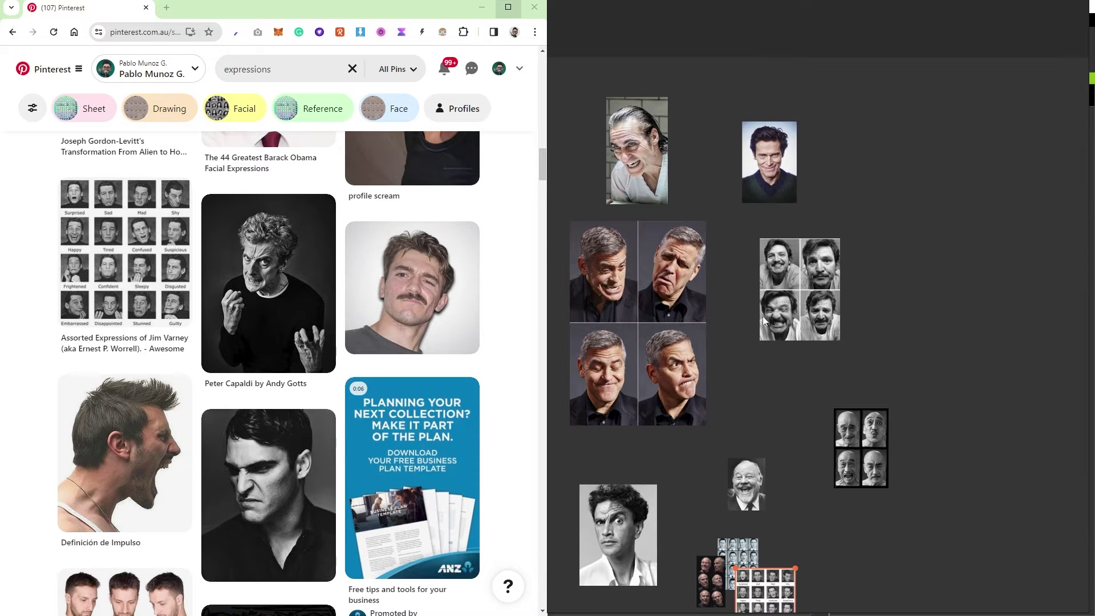
drag(792, 289, 841, 257)
scroll(859, 256, up, 6)
middle_drag(783, 321, 871, 337)
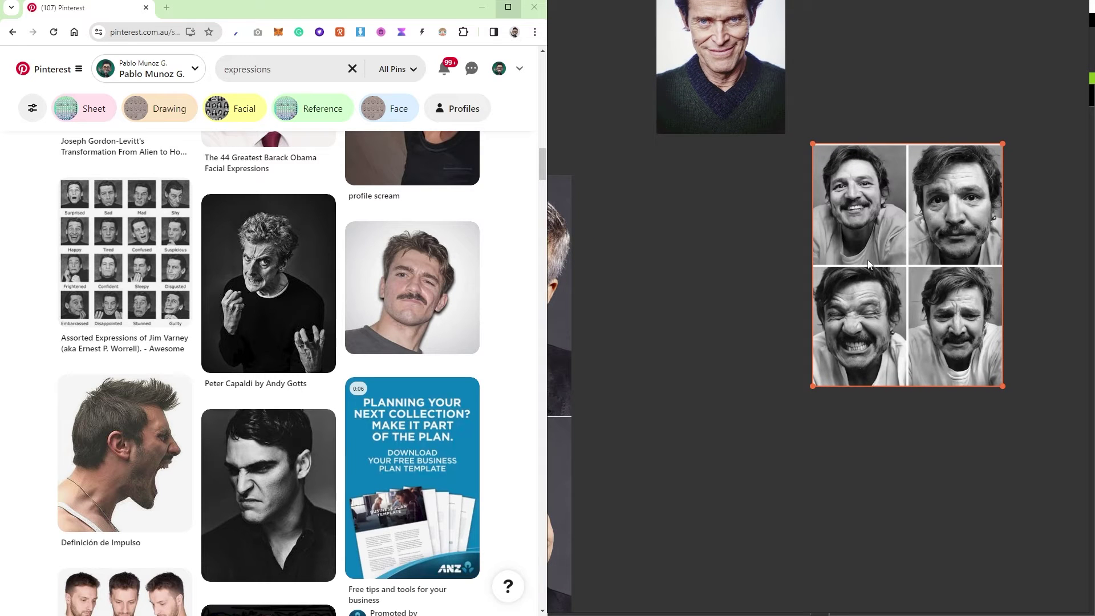
key(ctrl+c)
key(ctrl+v)
drag(873, 275, 695, 372)
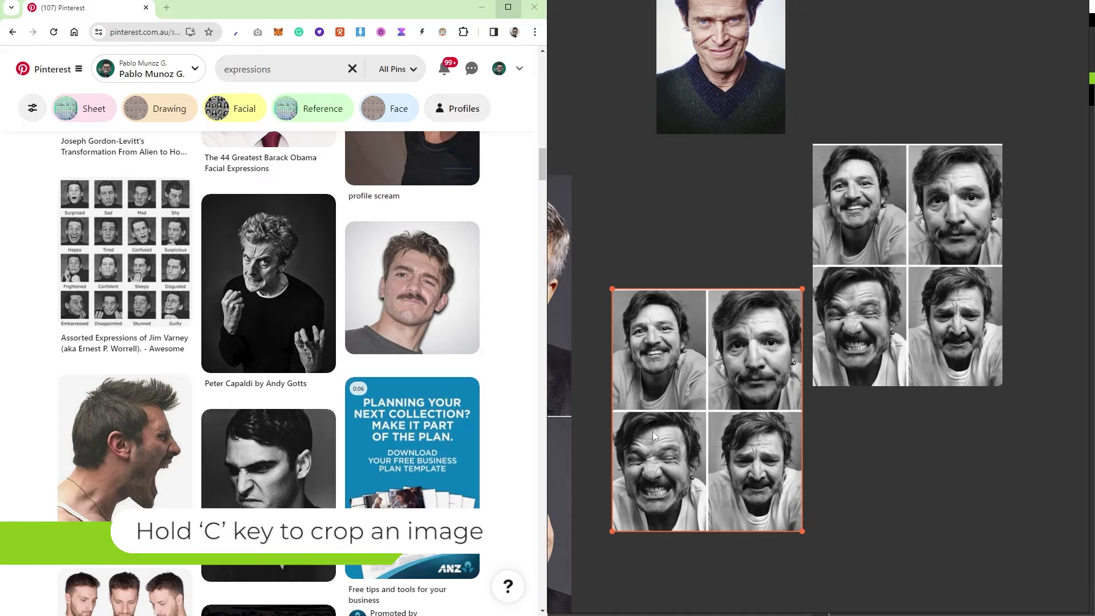
Crop the duplicated moustached man collage to its lower-left grimacing face and place it in the empty area beyond the Joker portrait.
key(c)
drag(612, 410, 707, 532)
drag(700, 438, 738, 372)
scroll(745, 375, down, 4)
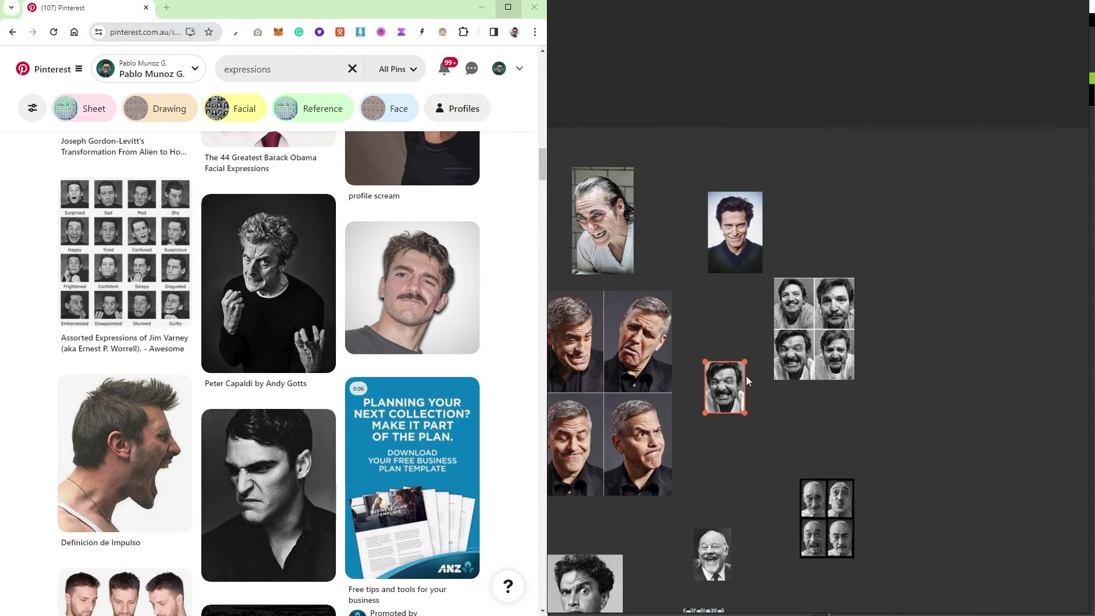
middle_drag(746, 375, 986, 388)
drag(970, 394, 650, 222)
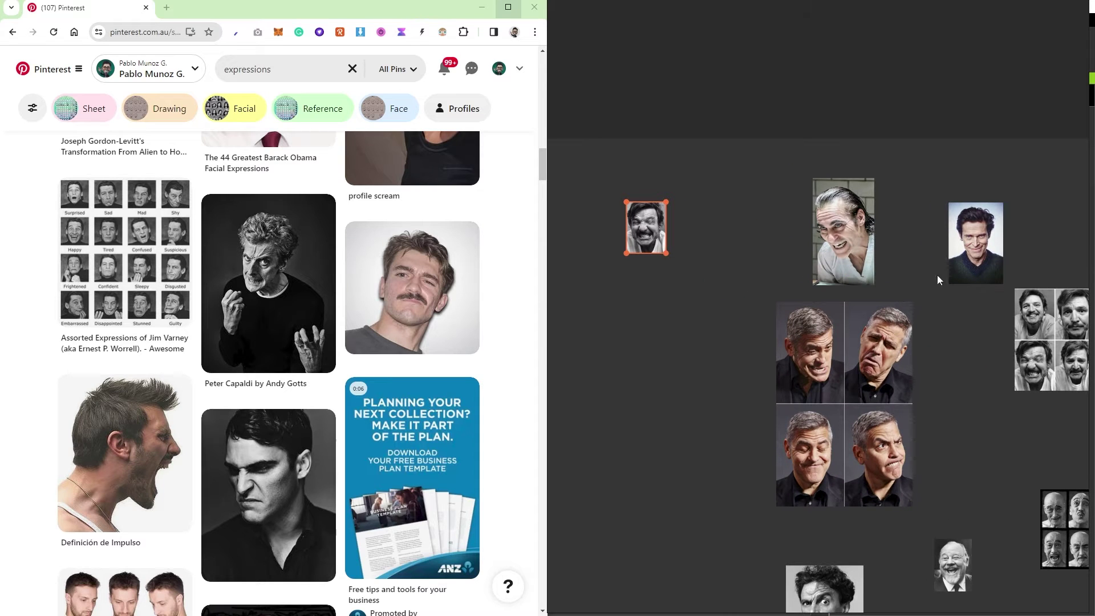
Line up the smiling dark-sweater portrait and the Joker portrait beside the cropped grimacing face.
drag(977, 234, 696, 224)
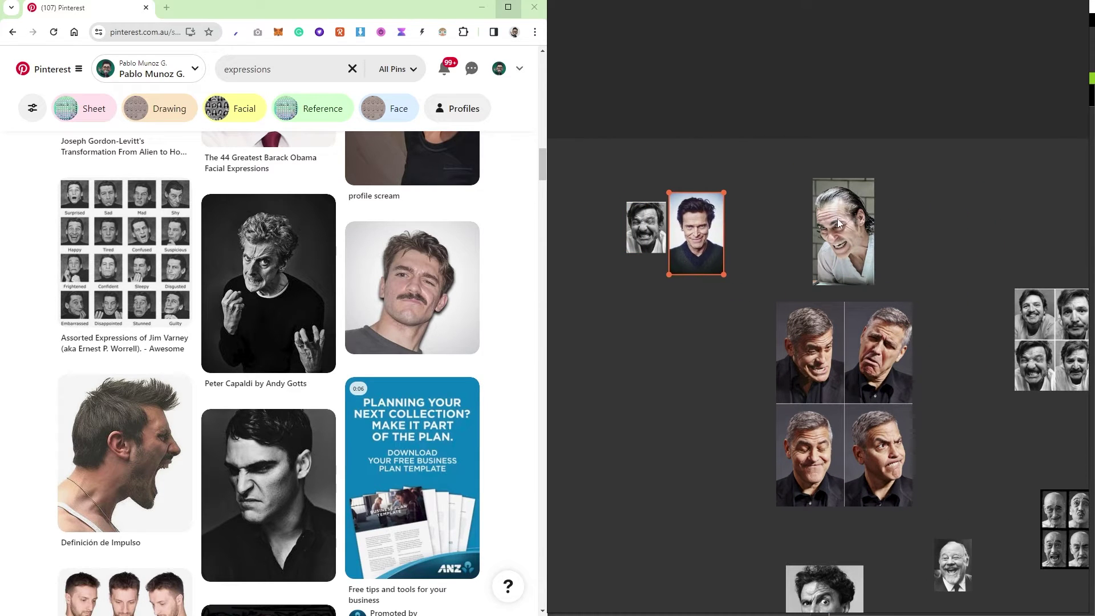
drag(846, 219, 766, 227)
middle_drag(862, 420, 789, 310)
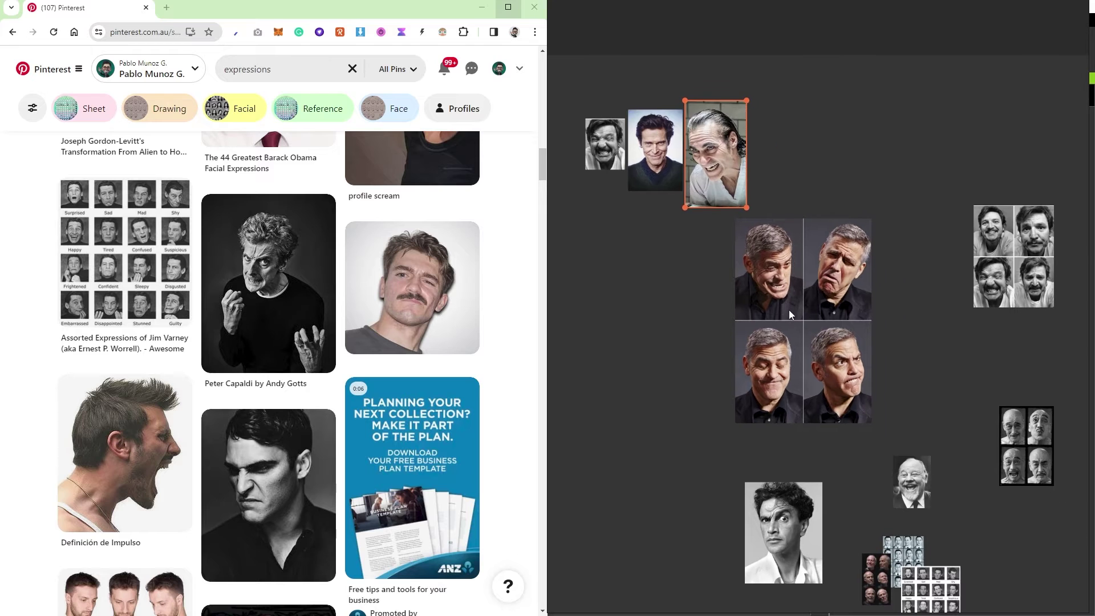
Duplicate the George Clooney four-expression collage, leaving the copy partly overlapping the original.
drag(789, 309, 864, 281)
scroll(864, 281, up, 5)
scroll(825, 299, down, 3)
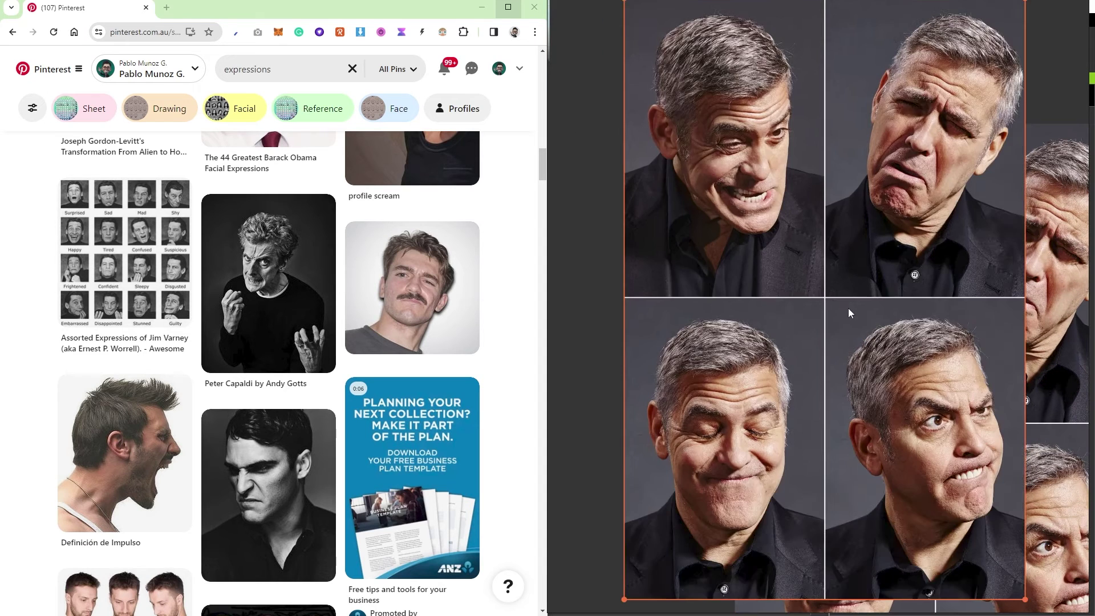
click(772, 117)
click(758, 169)
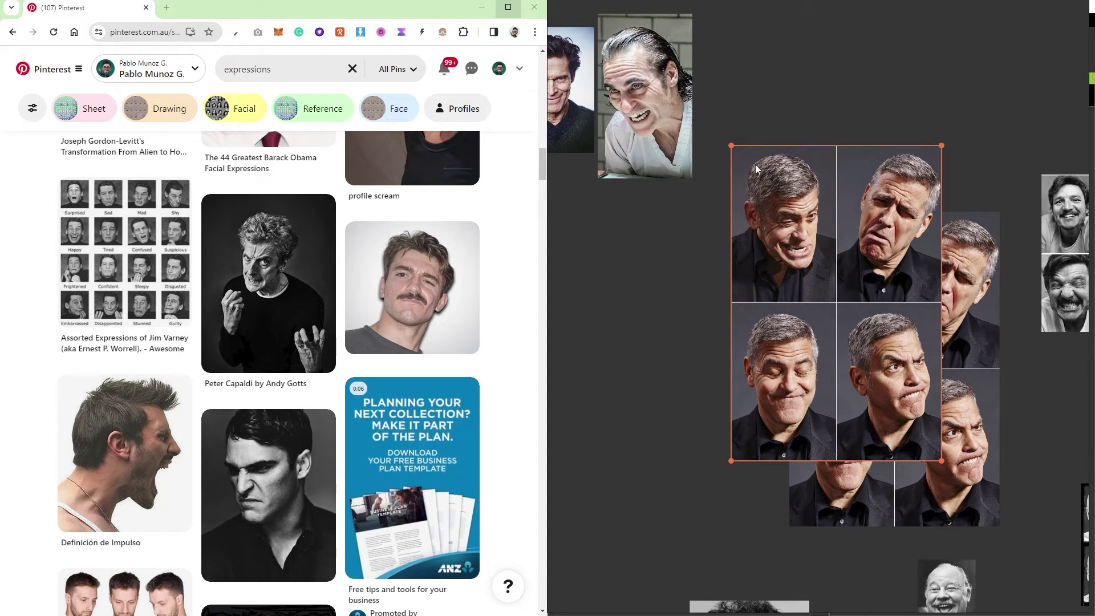
Crop the Clooney collage copy to its upper-left grimacing face and place it below the grouped grimace portraits.
key(c)
drag(739, 145, 827, 277)
middle_drag(827, 251, 930, 323)
drag(893, 270, 620, 326)
scroll(750, 319, down, 3)
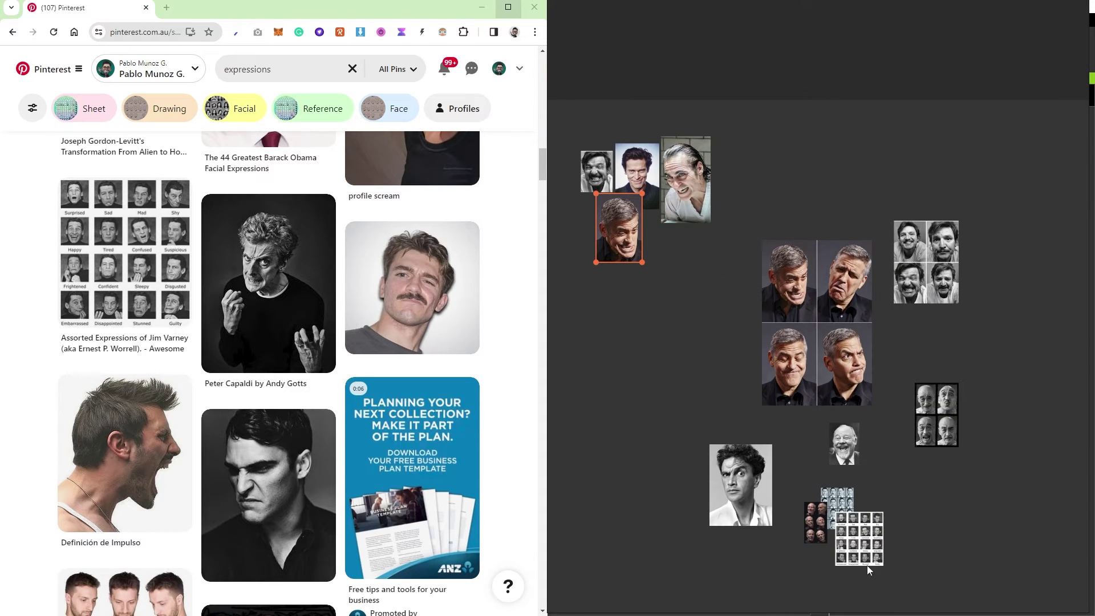
Spread out the overlapping labelled expression sheet and Six heads collage so they sit apart from the suited man's grid.
drag(865, 541, 974, 517)
drag(813, 534, 905, 507)
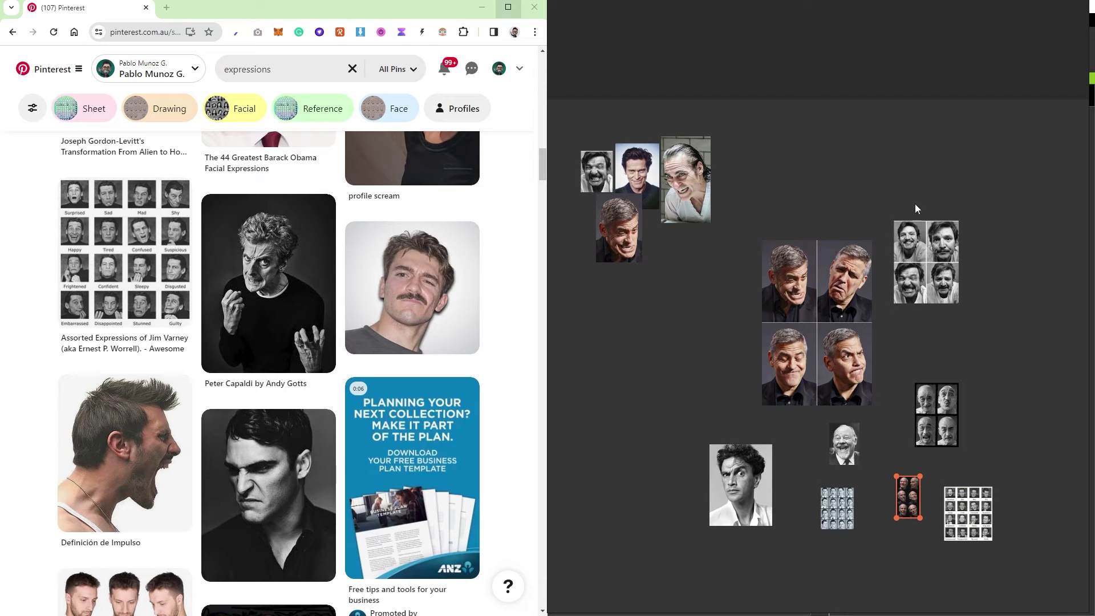
middle_drag(801, 365, 849, 400)
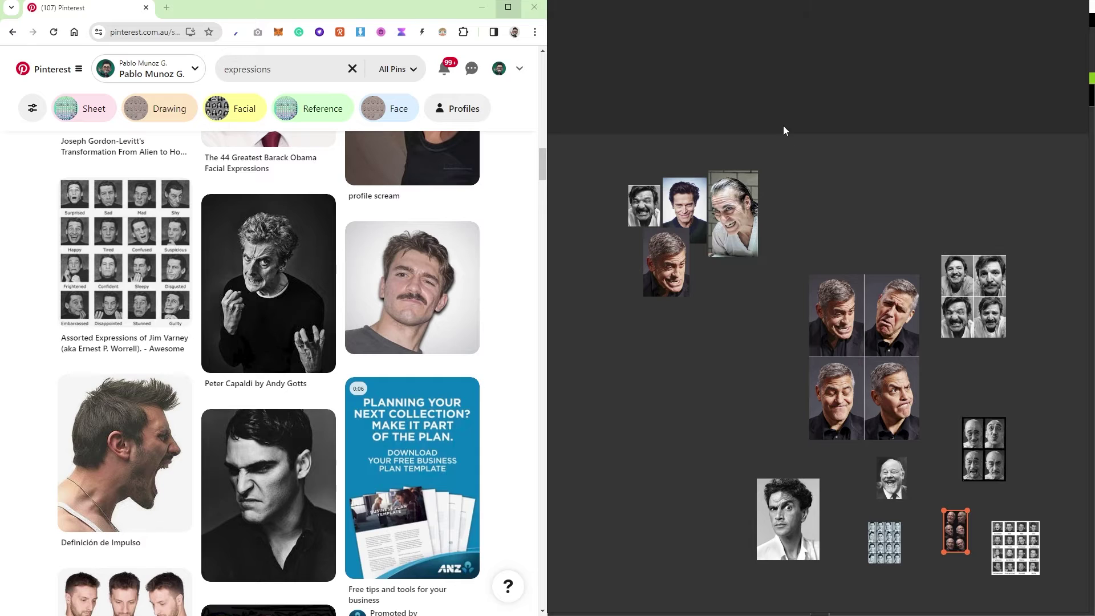
Select the four grouped grimace and smile portraits, normalize them to equal height, and pack them tightly together.
drag(780, 74, 619, 338)
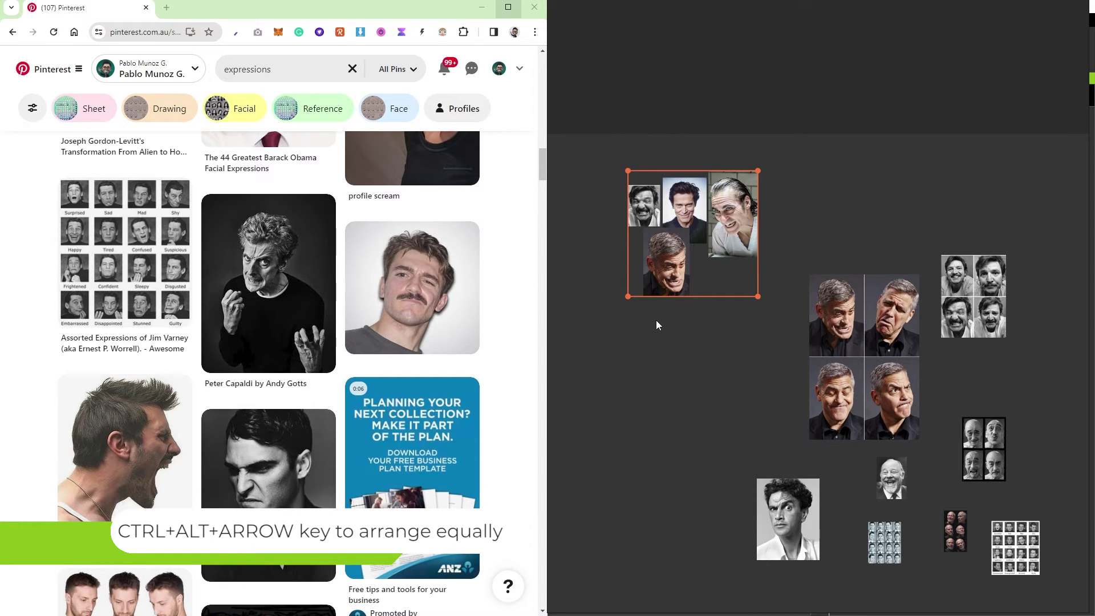
key(ctrl+alt+Up)
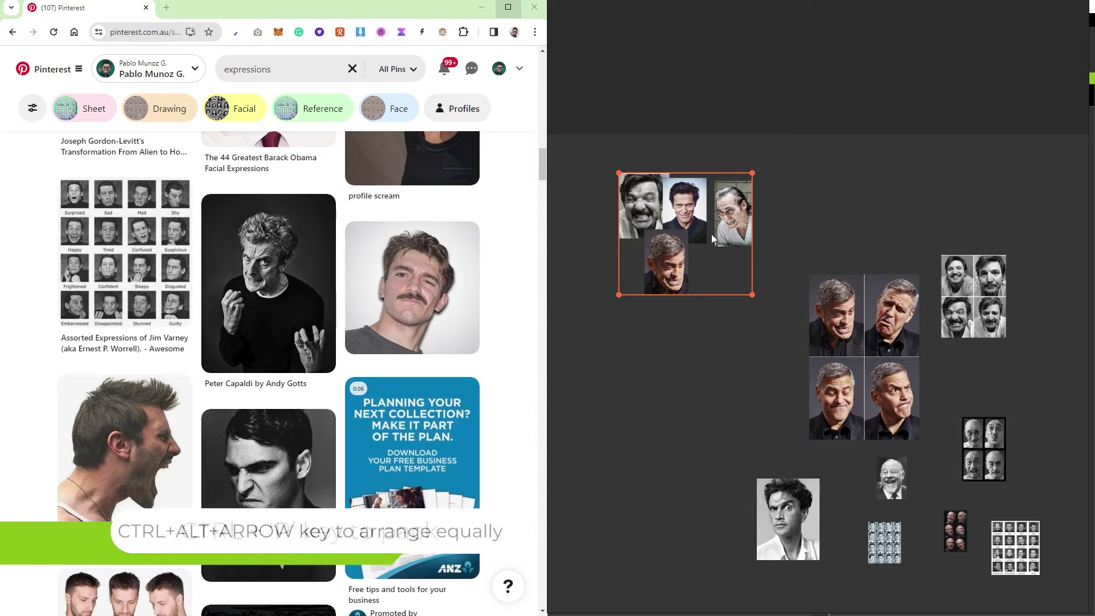
key(ctrl+p)
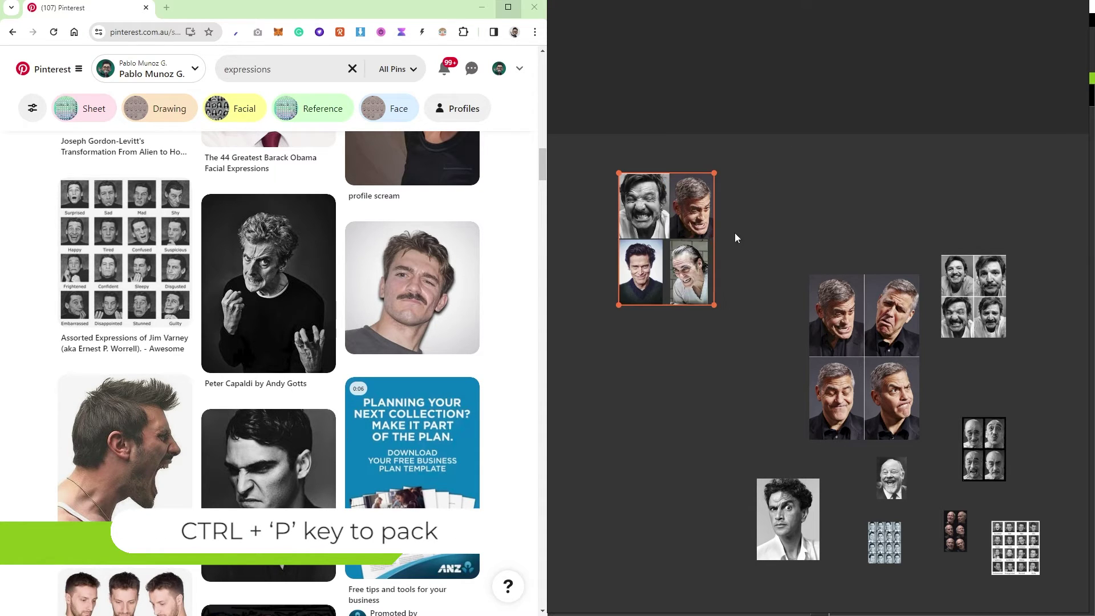
Deselect the packed portraits, then close the Pinterest browser window and the practice PureRef board.
click(660, 167)
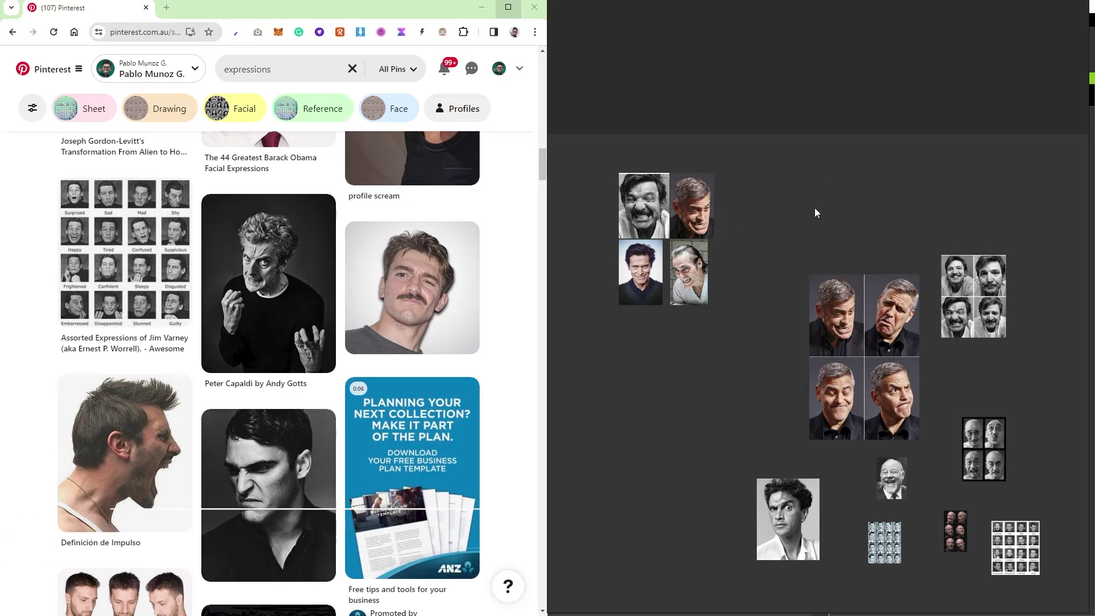
middle_drag(882, 345, 835, 306)
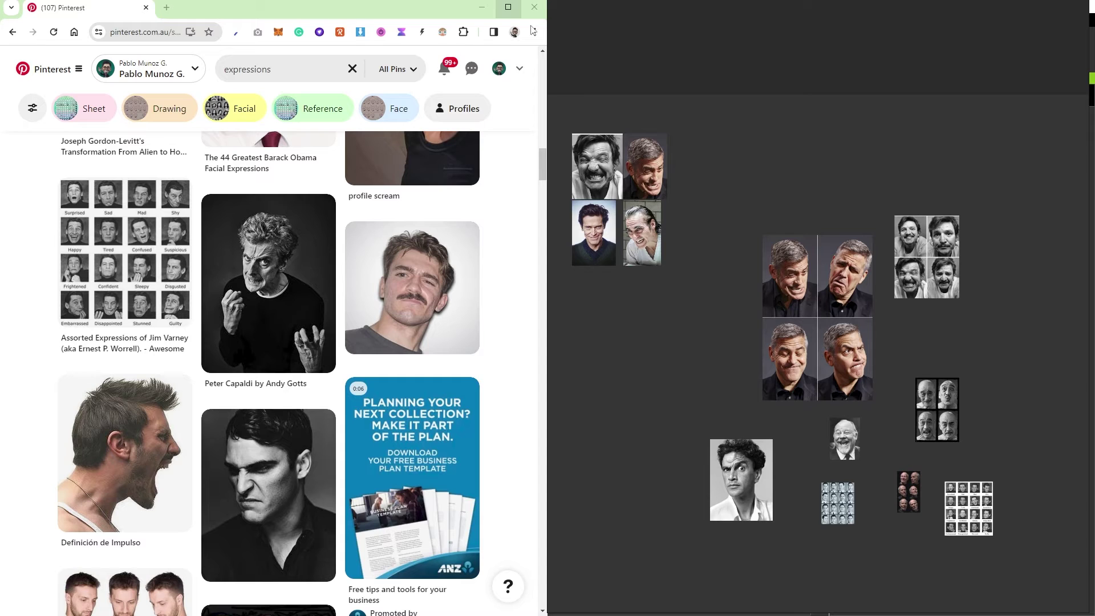
click(535, 8)
right_click(686, 125)
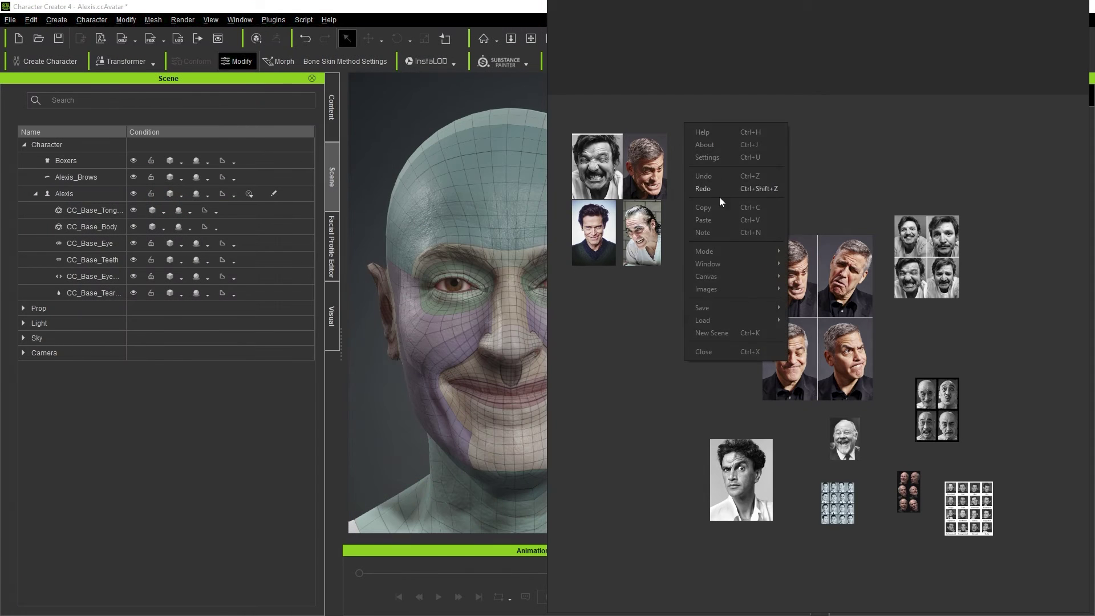
click(724, 348)
click(810, 312)
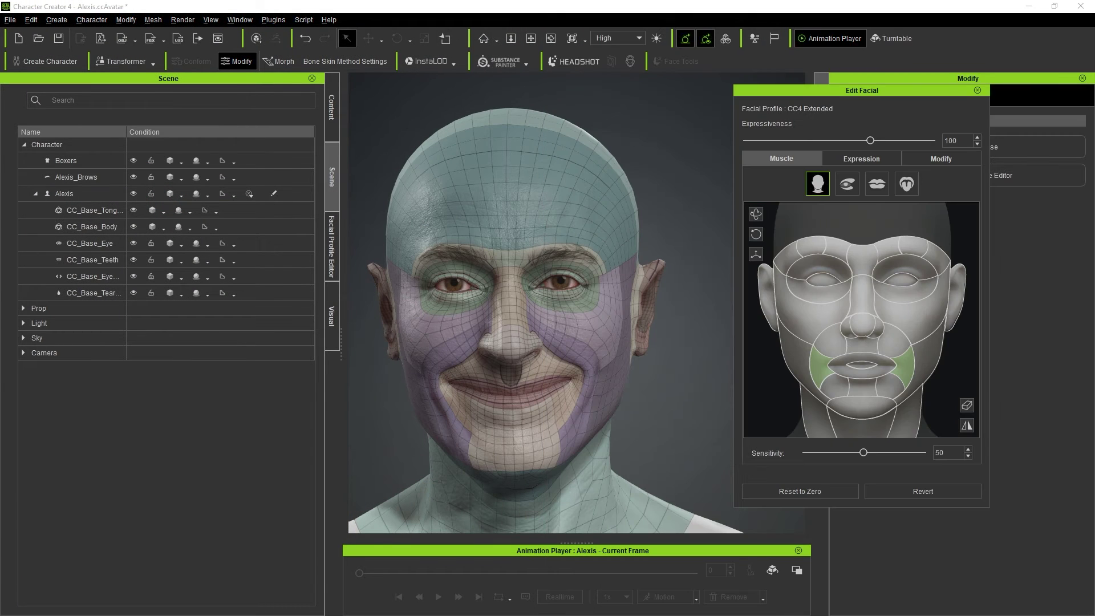
Switch to the prepared PureRef board in maximized view and look over its labelled groups, focusing on Various references.
key(ctrl+f)
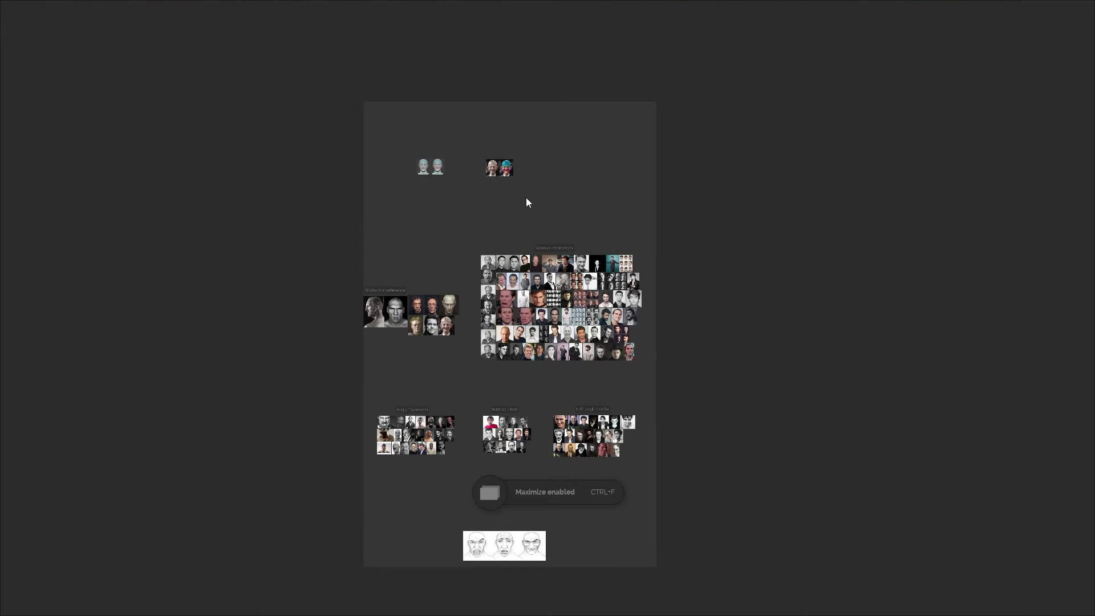
scroll(513, 269, up, 2)
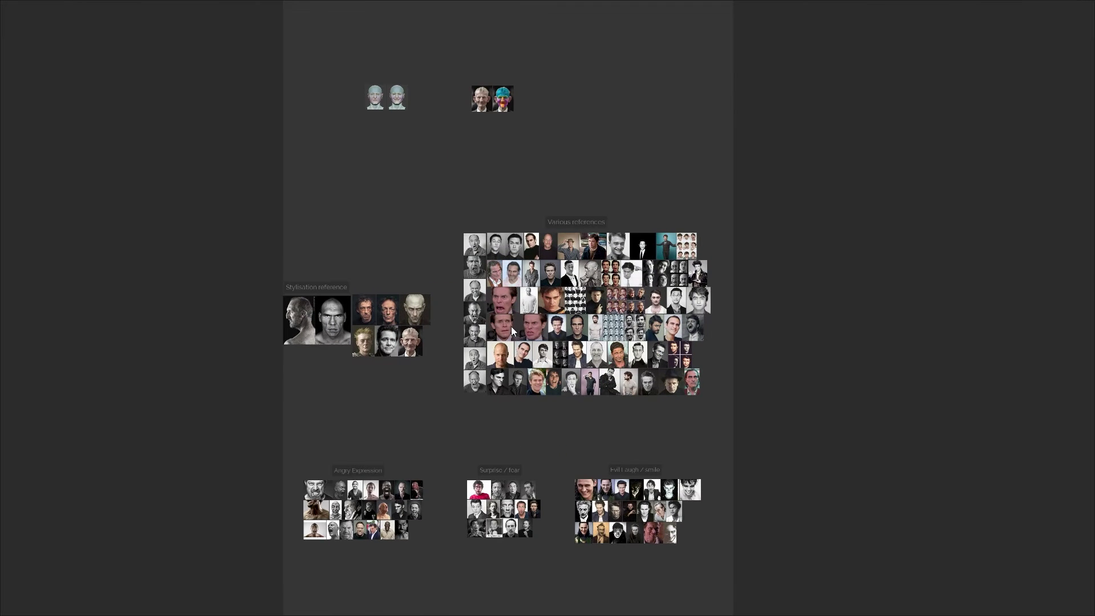
middle_drag(559, 351, 553, 306)
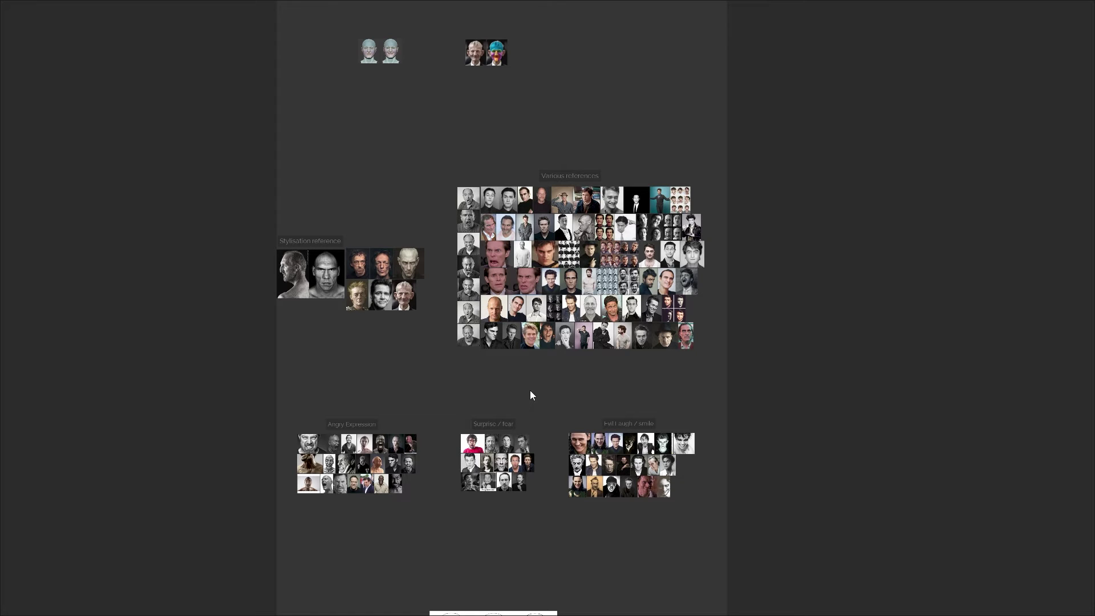
scroll(544, 246, up, 3)
scroll(756, 242, up, 1)
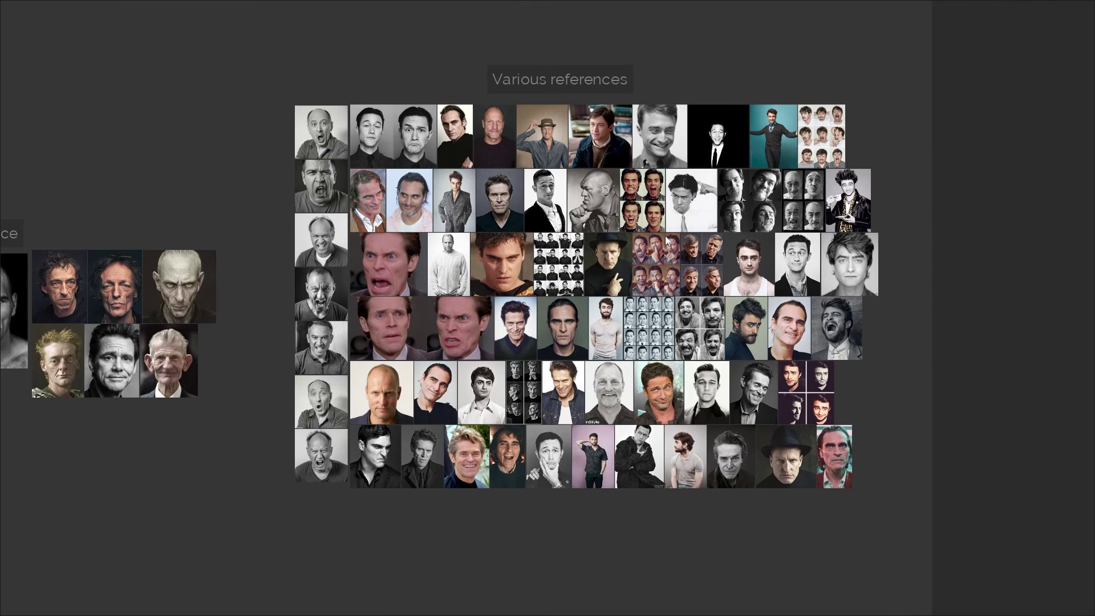
middle_drag(666, 237, 598, 228)
scroll(627, 211, up, 2)
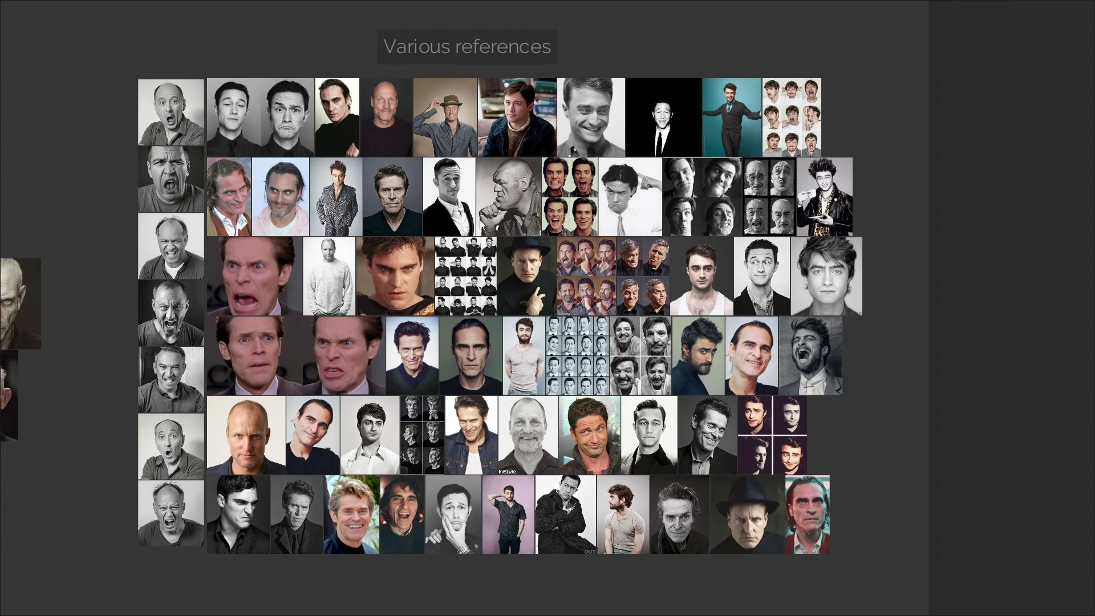
Examine individual faces in the Various references group up close, including the sideways-glancing black-and-white portrait and the colour multi-expression collages.
scroll(369, 265, up, 5)
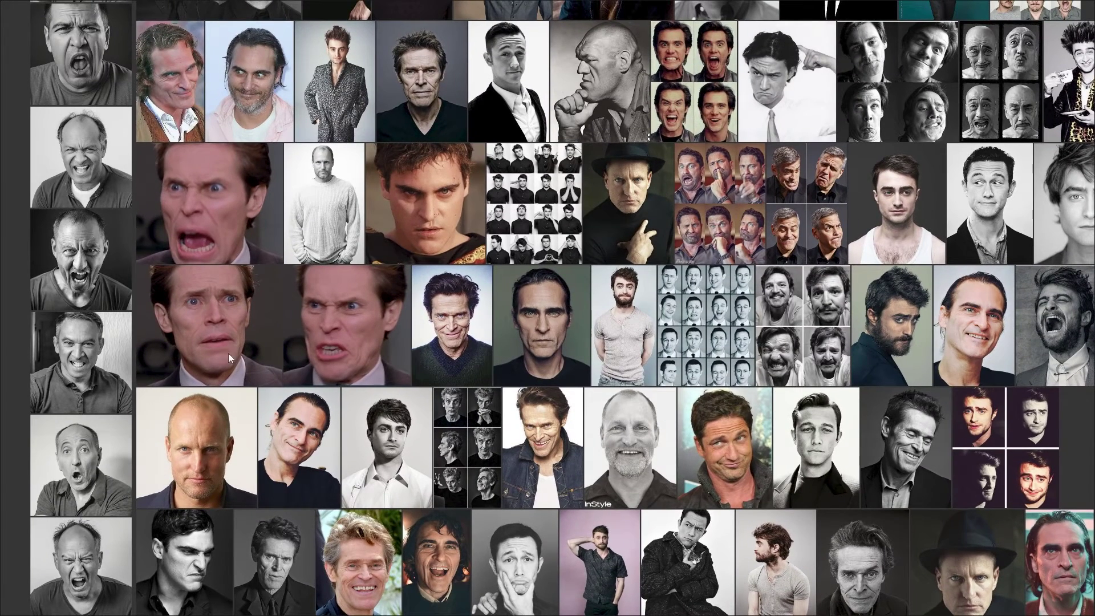
middle_drag(710, 335, 659, 335)
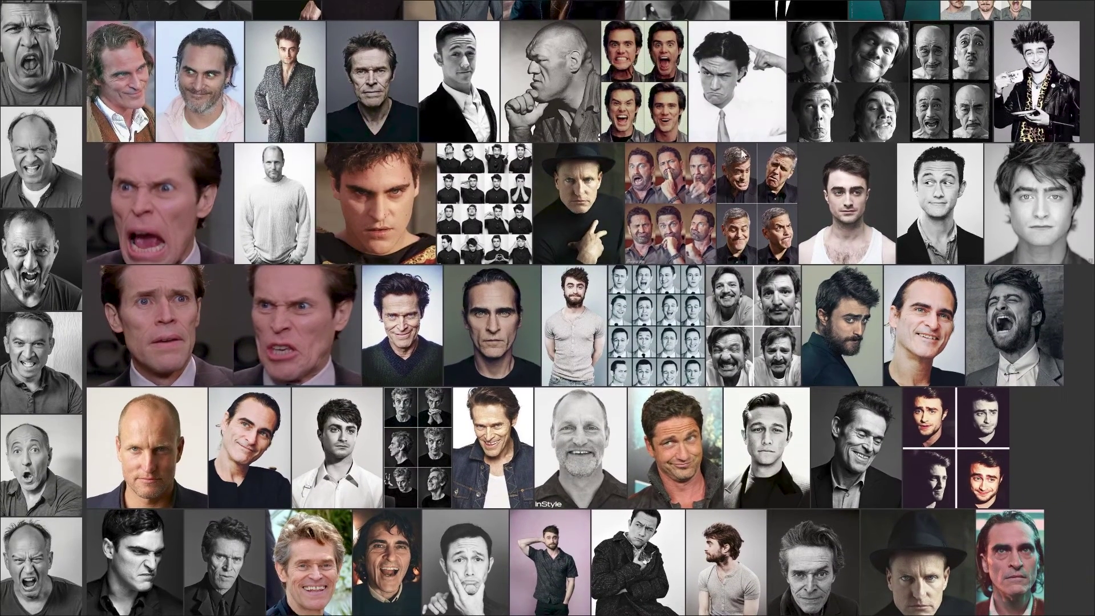
middle_drag(728, 224, 467, 363)
scroll(761, 296, up, 8)
middle_drag(541, 412, 671, 326)
scroll(669, 292, up, 6)
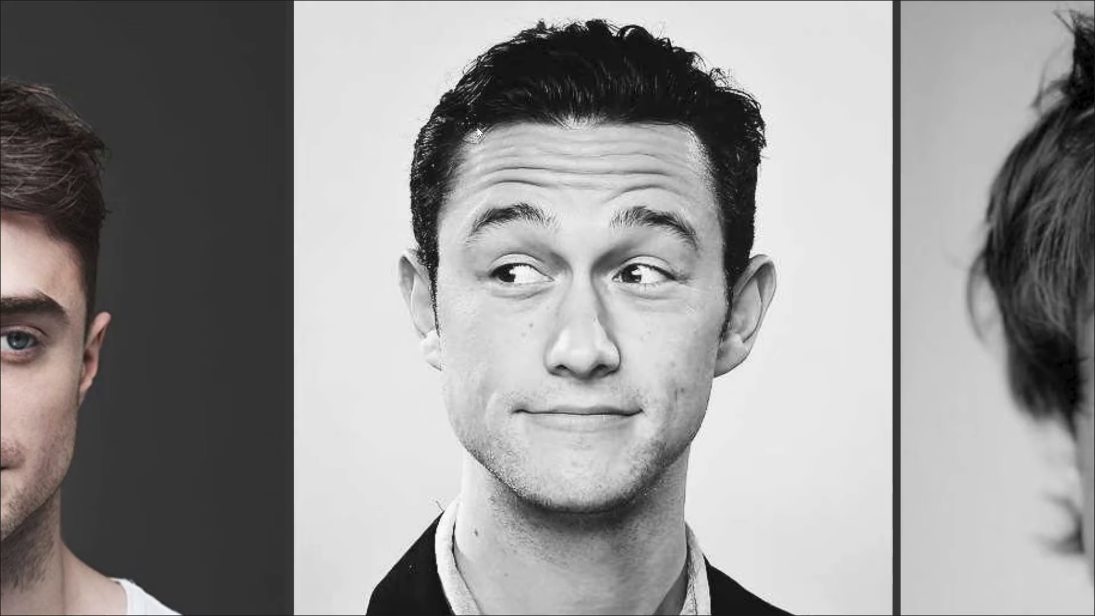
scroll(476, 128, down, 6)
middle_drag(439, 265, 693, 211)
middle_drag(437, 193, 696, 310)
scroll(733, 351, up, 8)
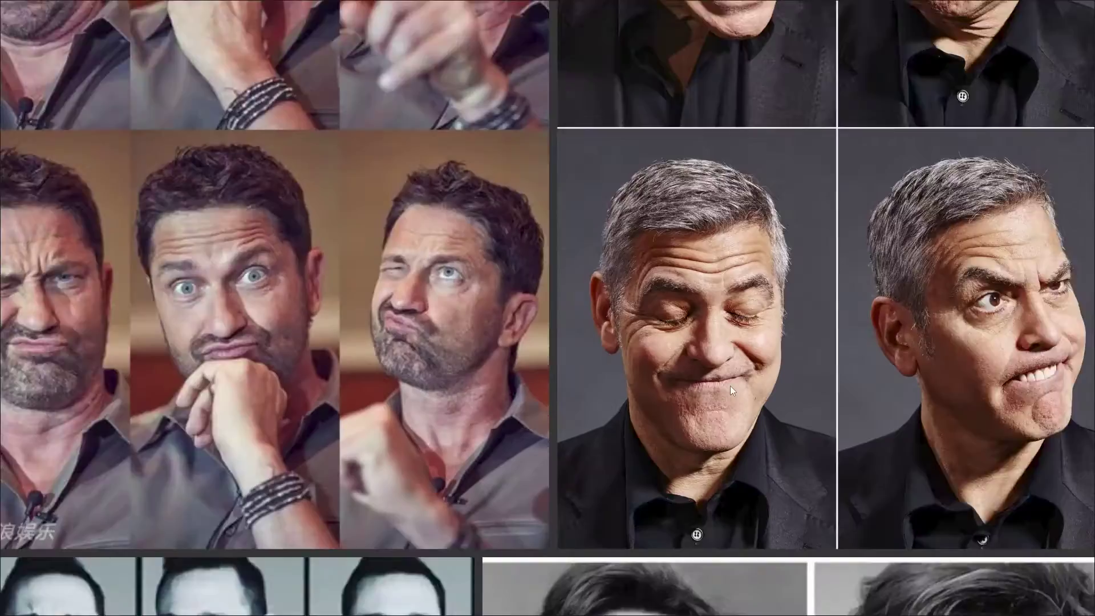